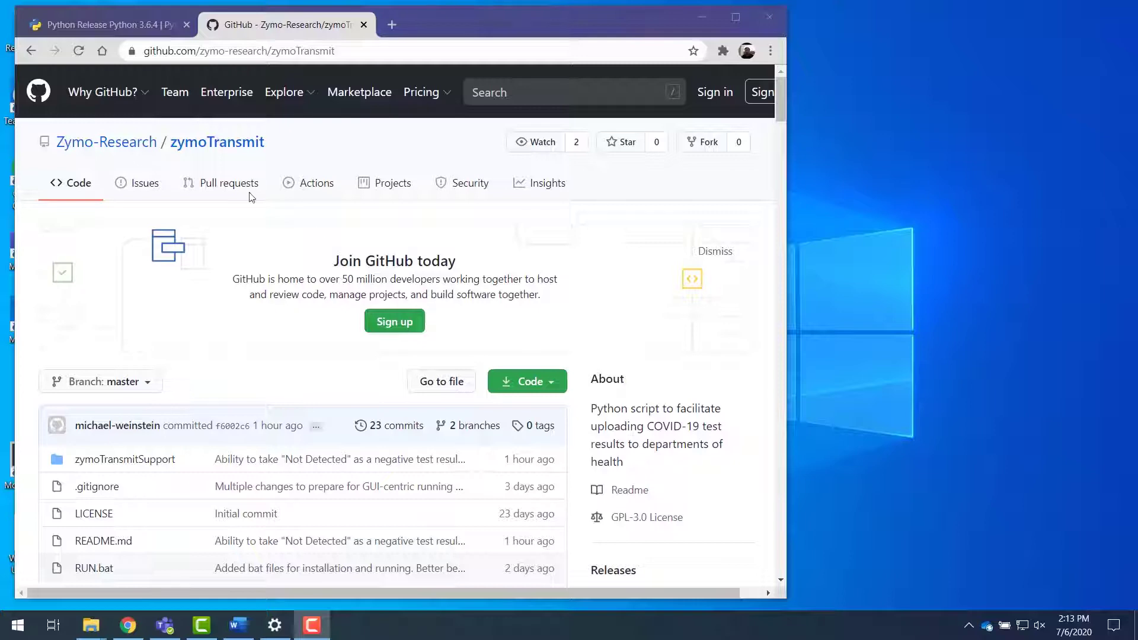
Download the Windows x86-64 web-based installer from the Python 3.6.4 release page's Files list
{"action": "left_click", "coordinate": [120, 20]}
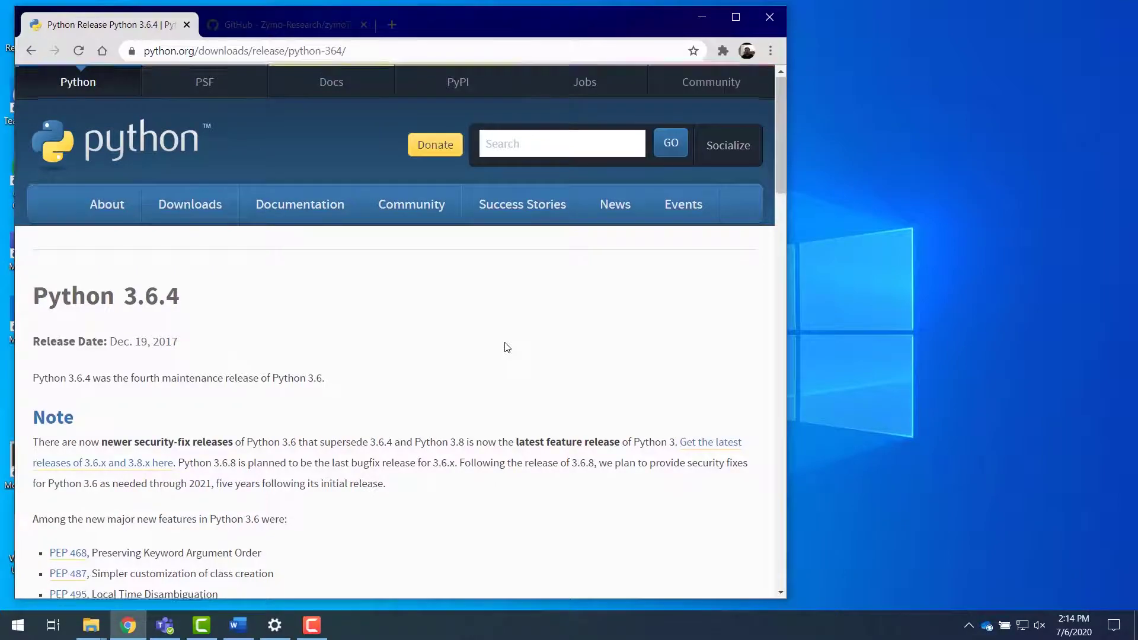
{"action": "scroll", "coordinate": [510, 347], "scroll_direction": "down", "scroll_amount": 4}
{"action": "scroll", "coordinate": [229, 298], "scroll_direction": "up", "scroll_amount": 4}
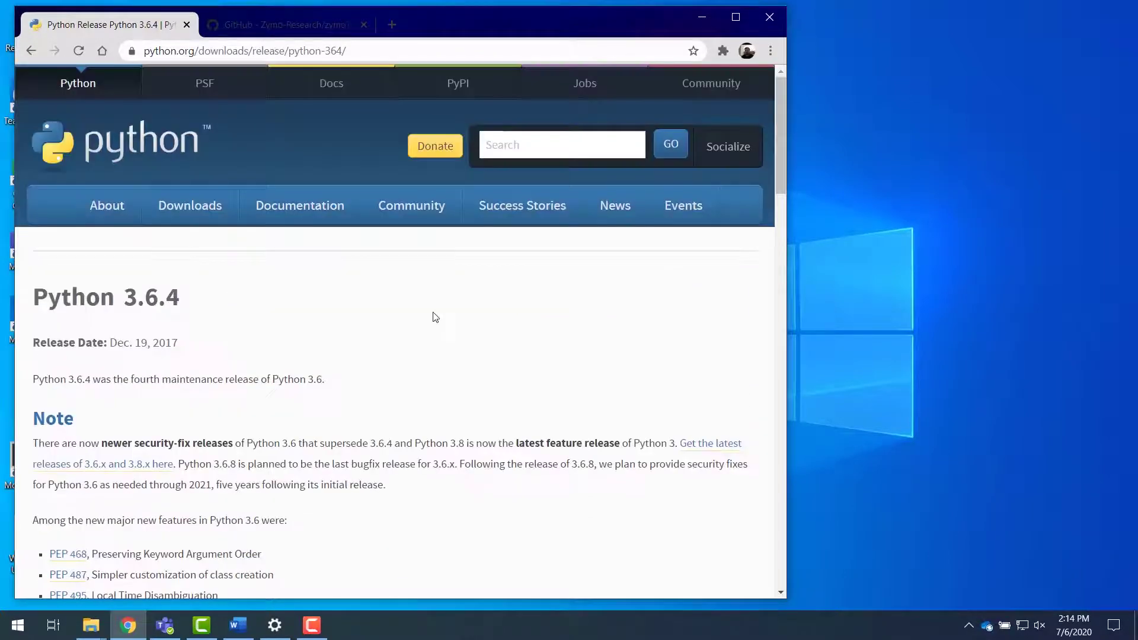
{"action": "scroll", "coordinate": [434, 318], "scroll_direction": "down", "scroll_amount": 10}
{"action": "scroll", "coordinate": [437, 314], "scroll_direction": "down", "scroll_amount": 10}
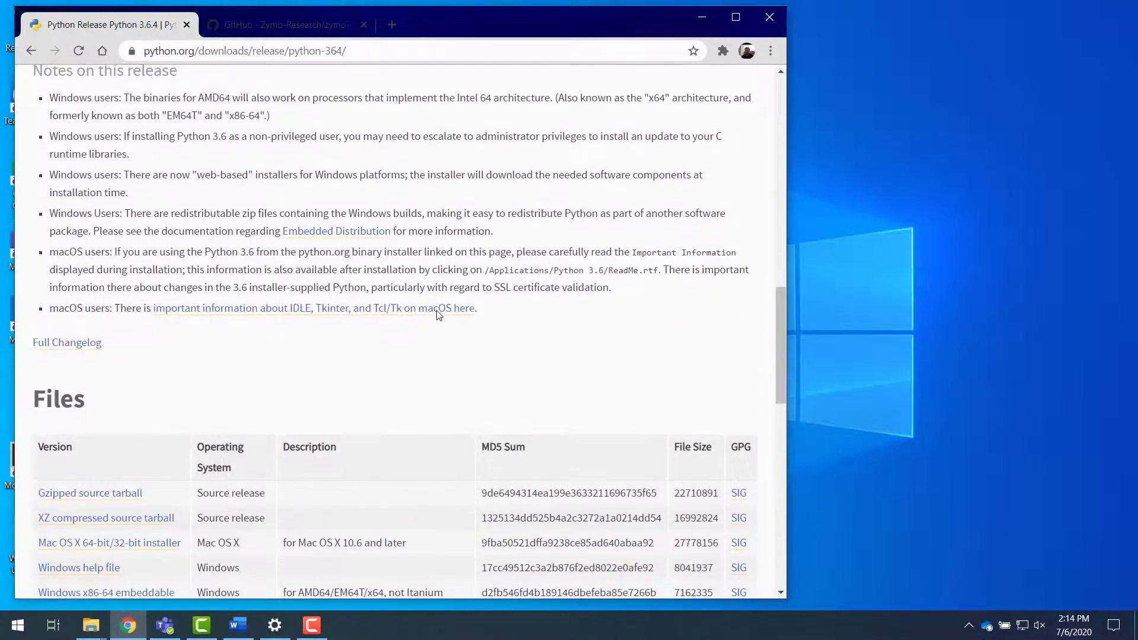
{"action": "scroll", "coordinate": [440, 315], "scroll_direction": "down", "scroll_amount": 3}
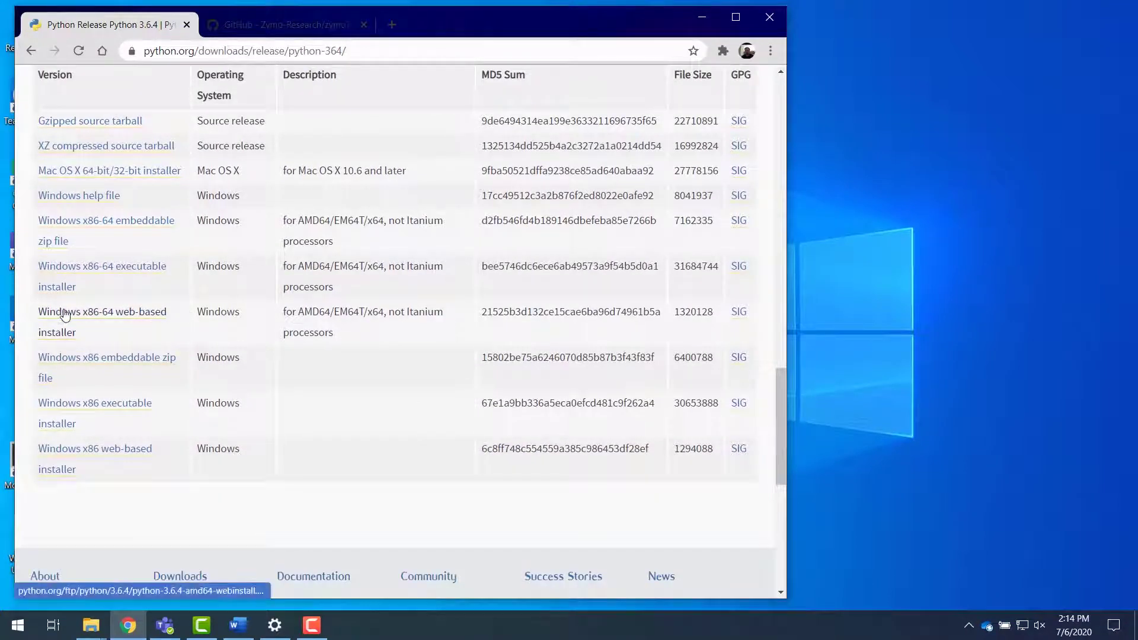
{"action": "left_click", "coordinate": [110, 316]}
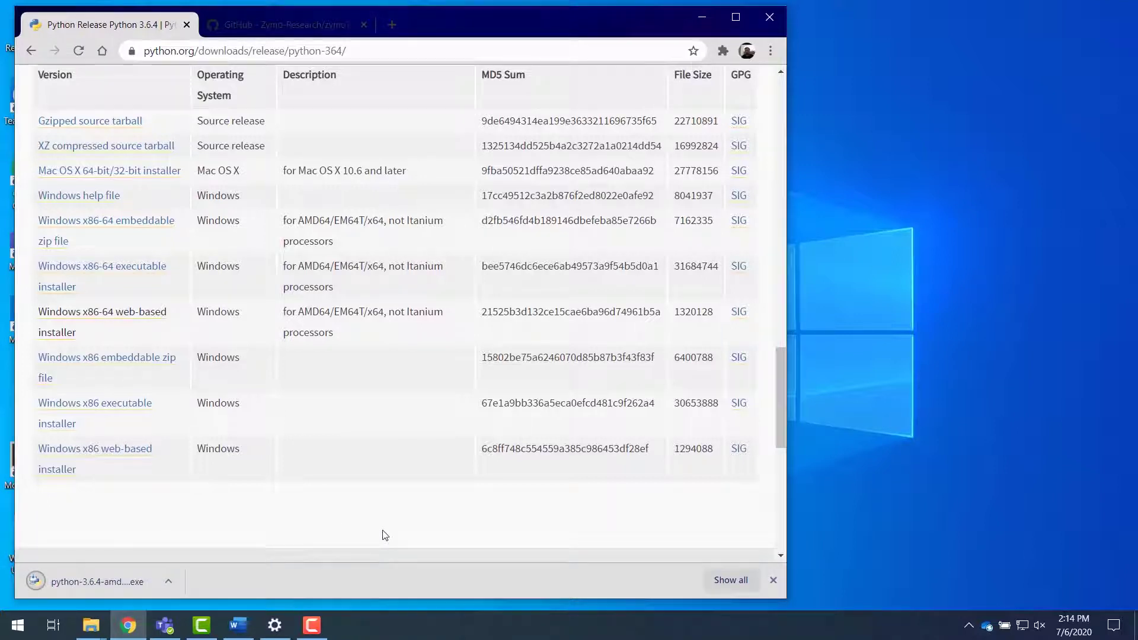
Install Python 3.6.4 (64-bit) via Customize installation with 'Add Python to environment variables' enabled
{"action": "left_click", "coordinate": [106, 583]}
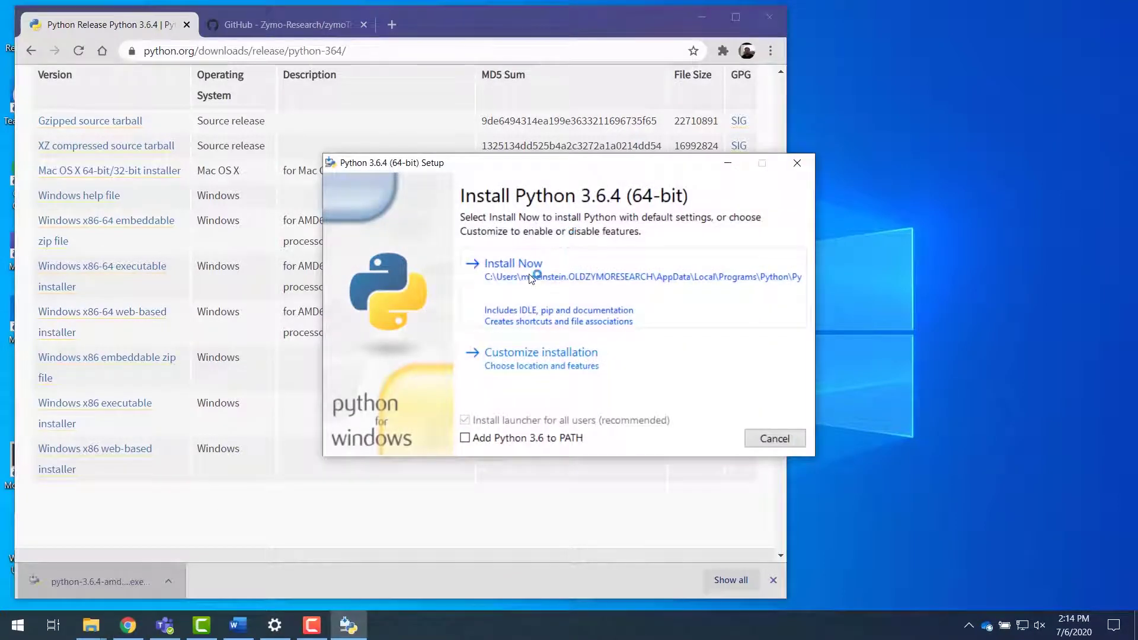
{"action": "left_click", "coordinate": [536, 373]}
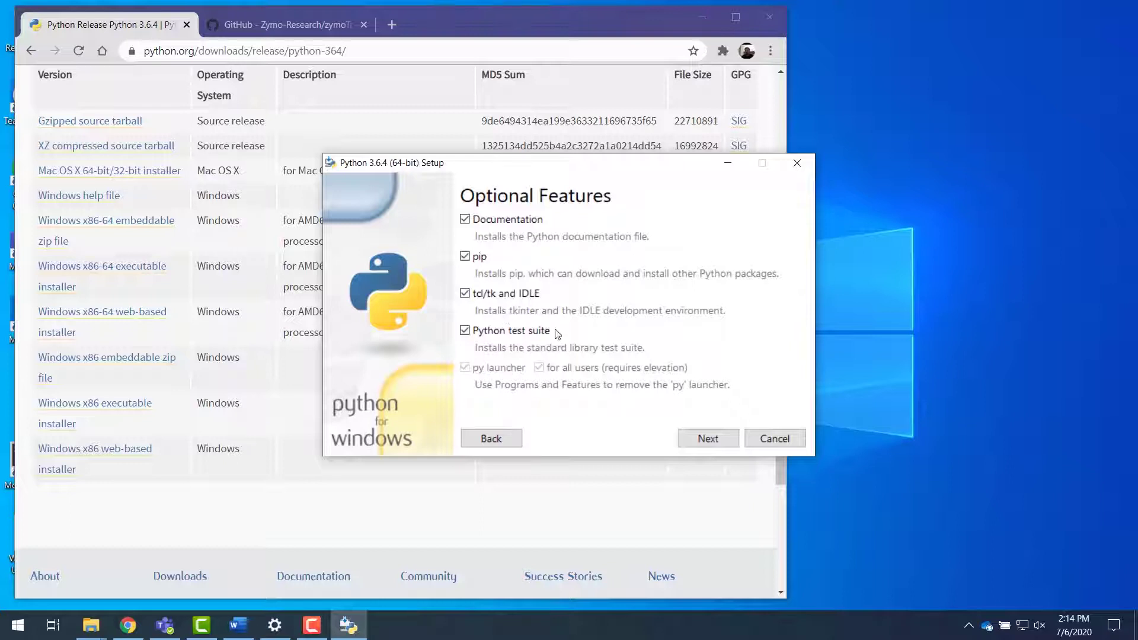
{"action": "left_click", "coordinate": [714, 439]}
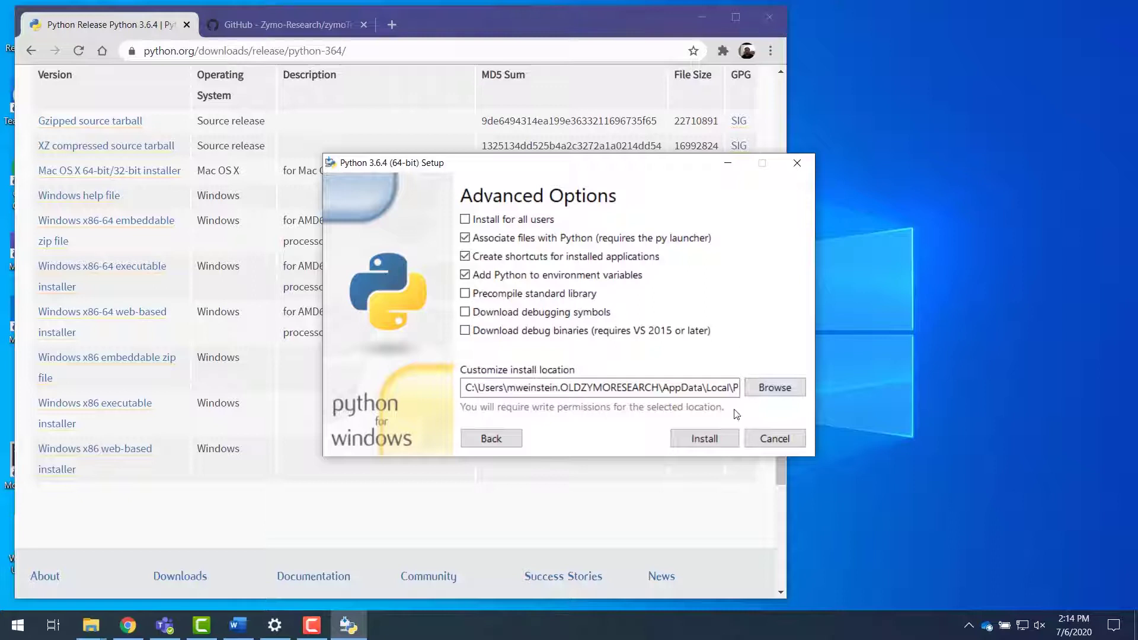
{"action": "left_click", "coordinate": [716, 445]}
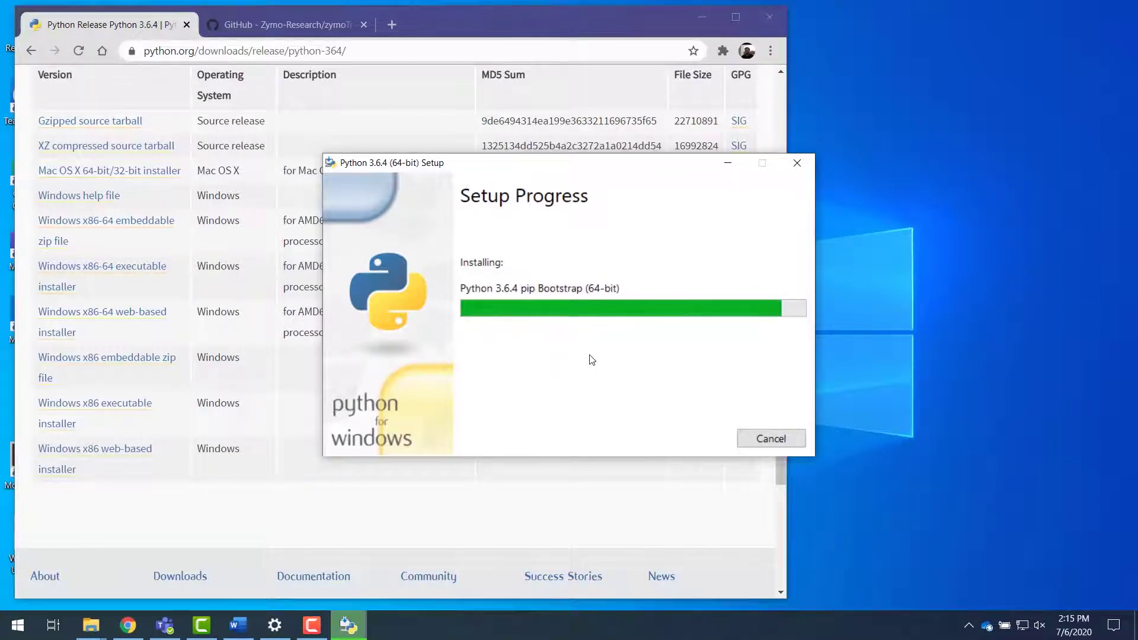
Close the finished Python installer and download the zymoTransmit repository from GitHub as a ZIP
{"action": "left_click", "coordinate": [776, 437]}
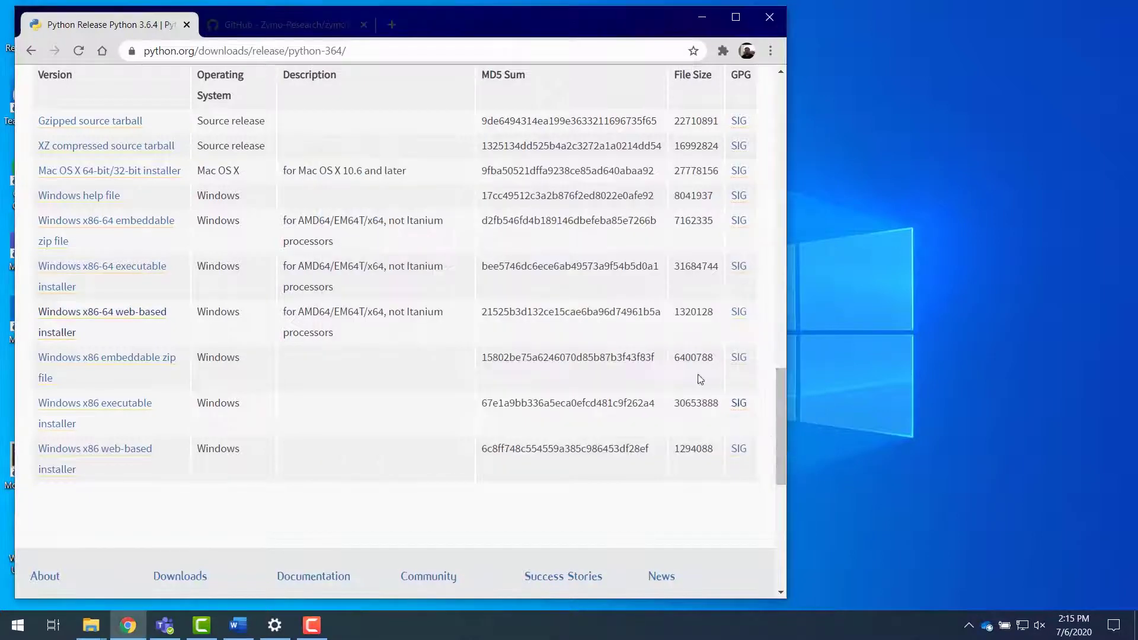
{"action": "left_click", "coordinate": [278, 31]}
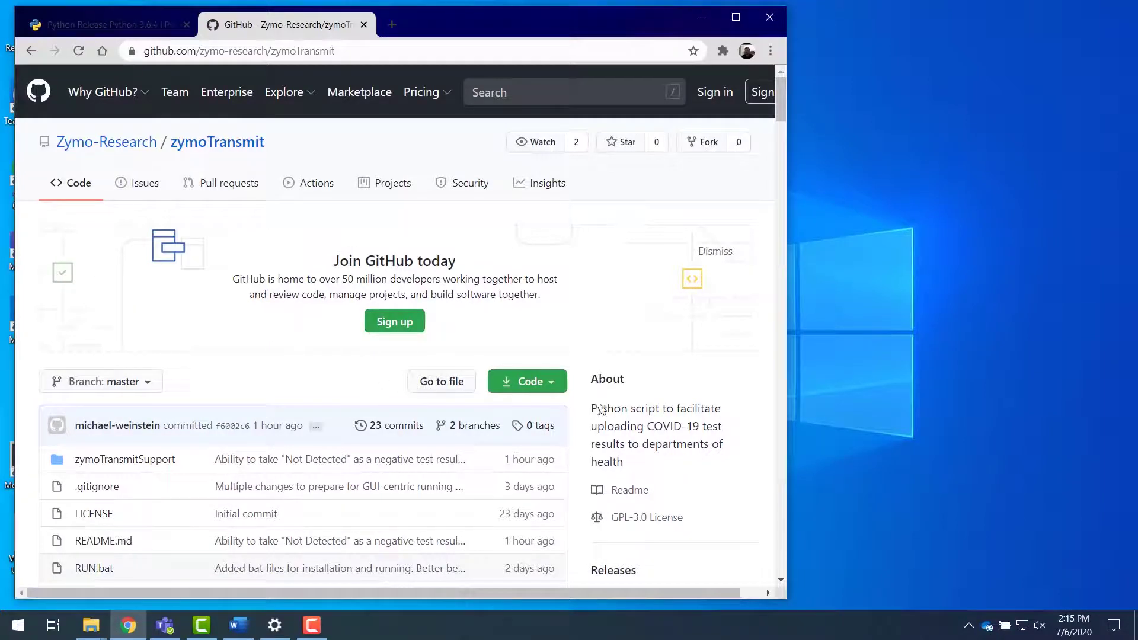
{"action": "left_click", "coordinate": [556, 387]}
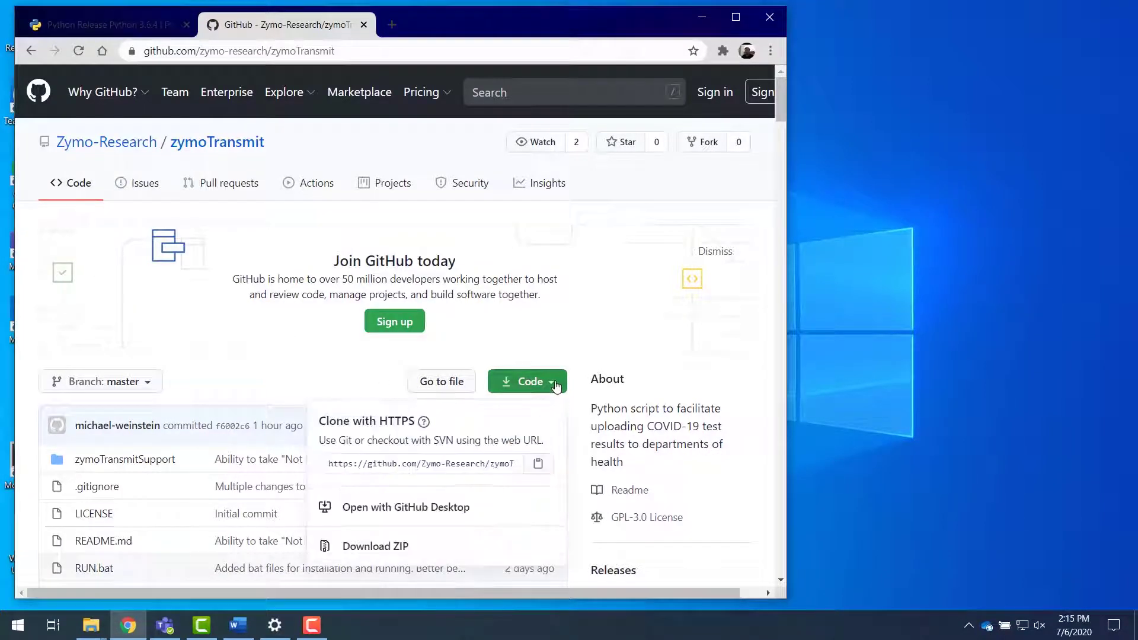
{"action": "left_click", "coordinate": [394, 550]}
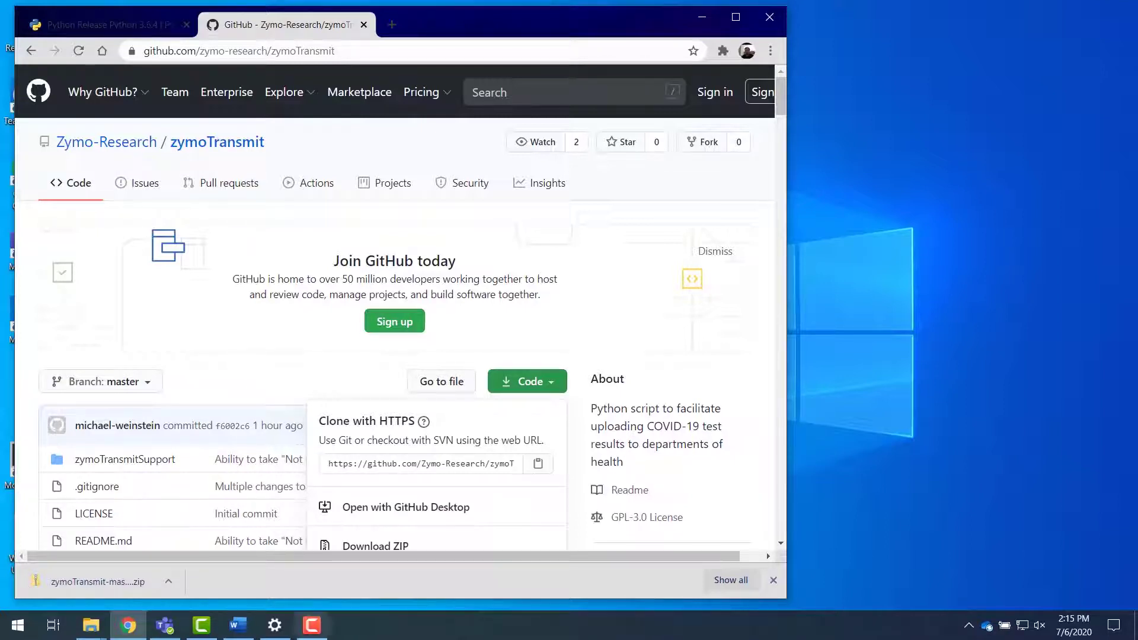
{"action": "left_click", "coordinate": [100, 634]}
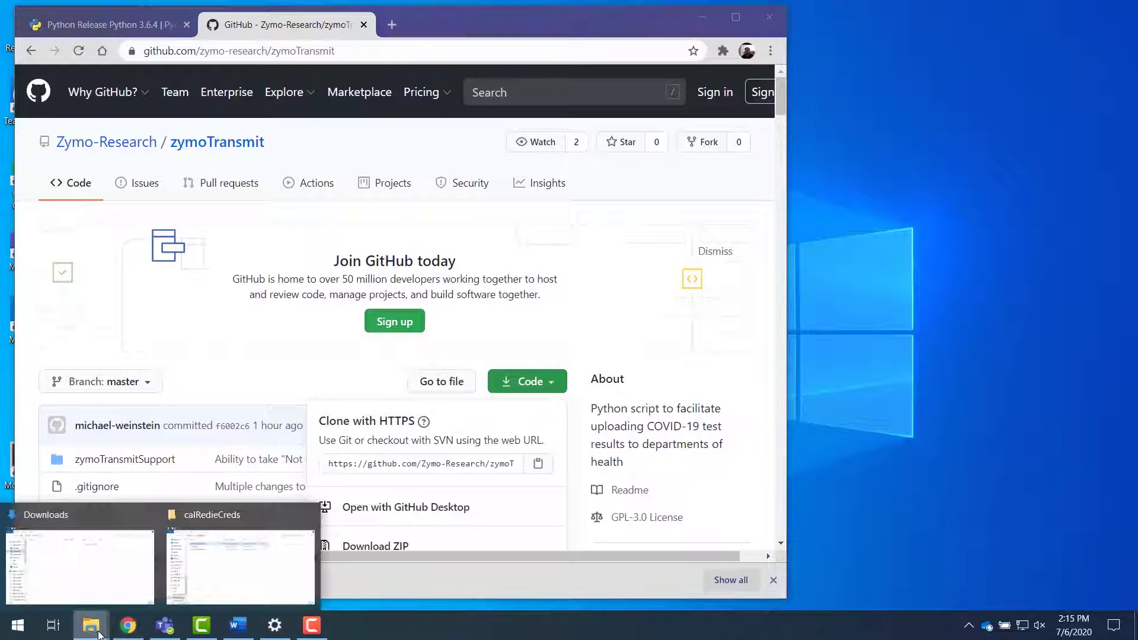
Extract all files from the zymoTransmit-master archive into the suggested folder in Downloads
{"action": "left_click", "coordinate": [98, 558]}
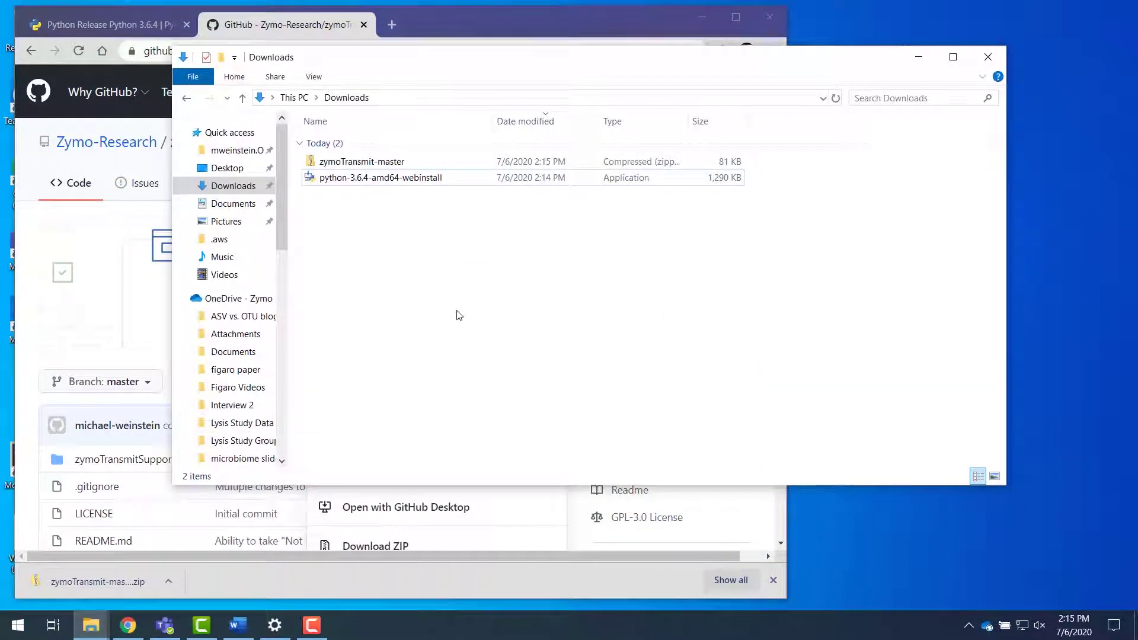
{"action": "right_click", "coordinate": [392, 167]}
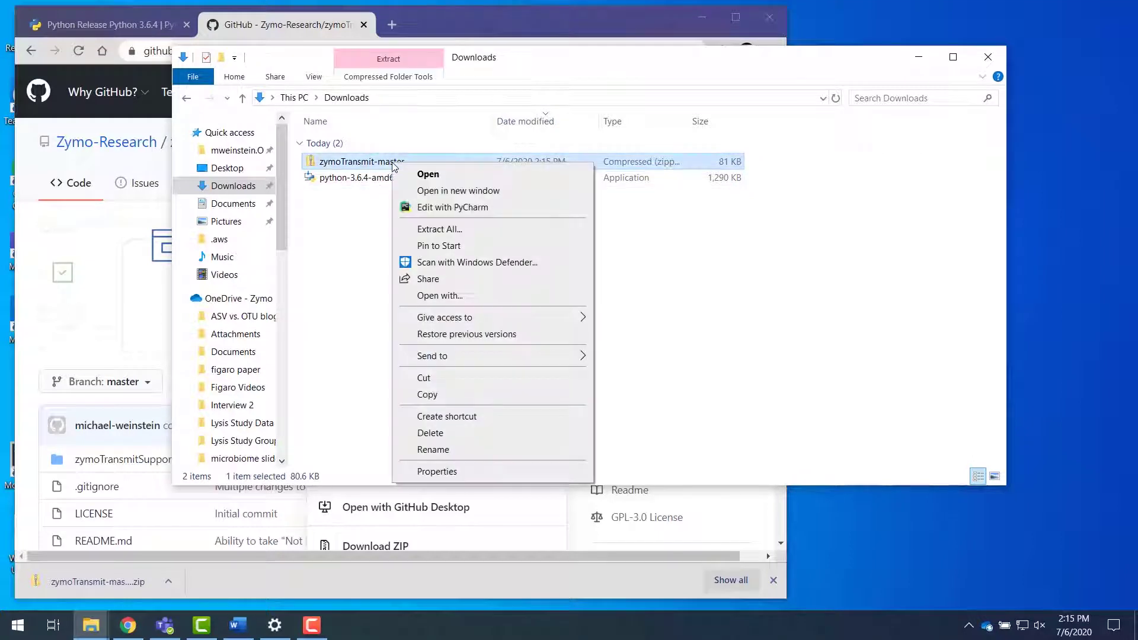
{"action": "left_click", "coordinate": [441, 231]}
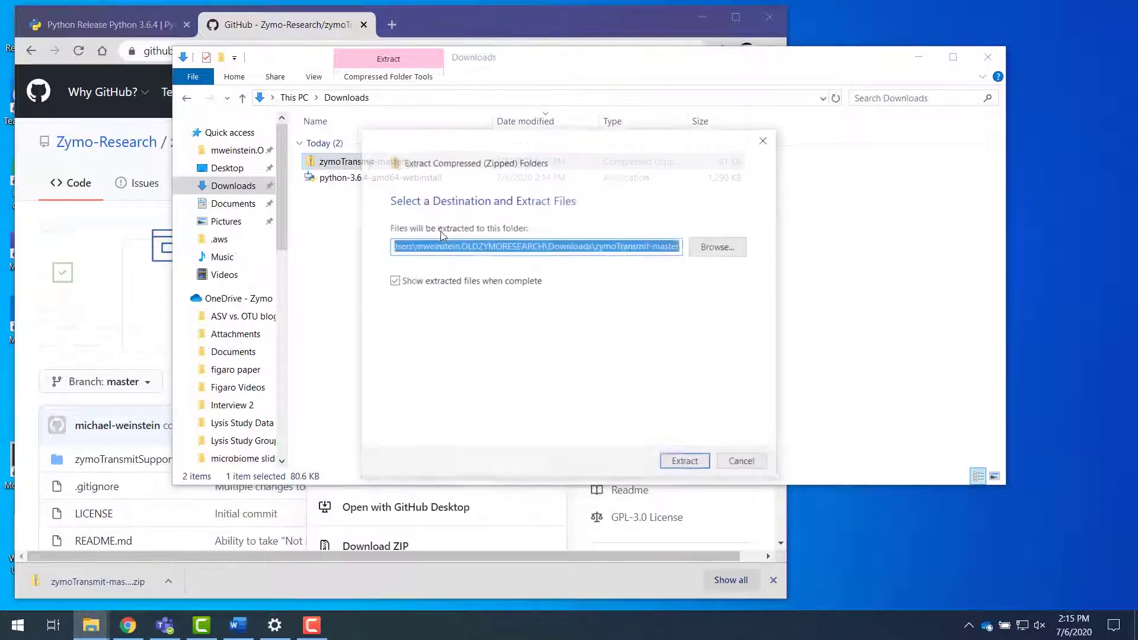
{"action": "left_click", "coordinate": [688, 464]}
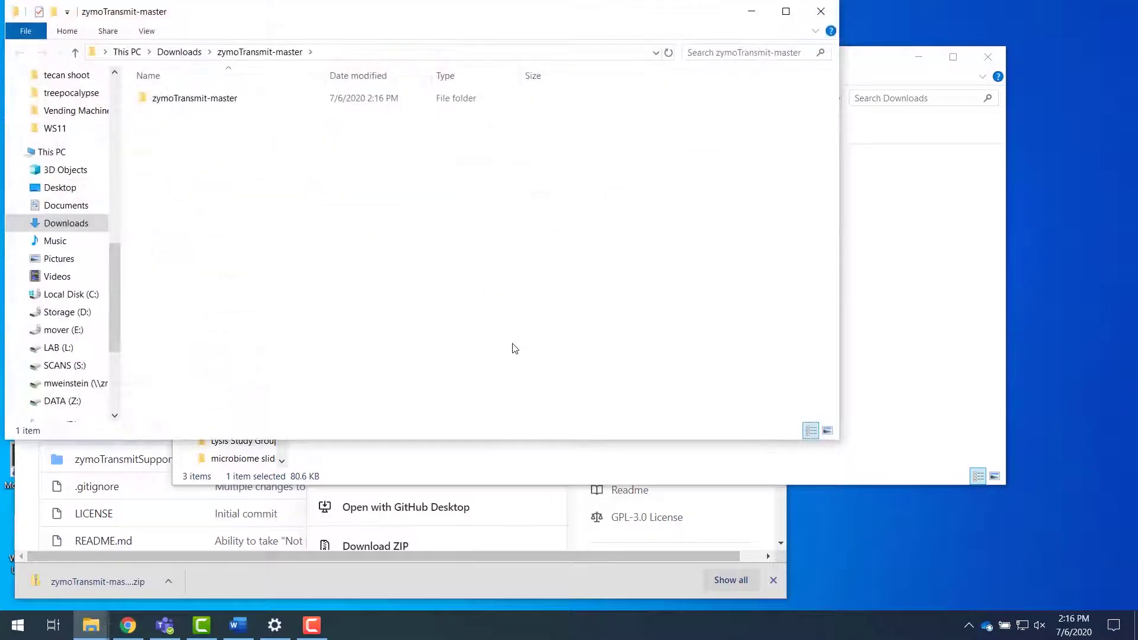
Rename the extracted inner folder from zymoTransmit-master to zymoTransmit
{"action": "left_click_drag", "start_coordinate": [318, 20], "coordinate": [516, 93]}
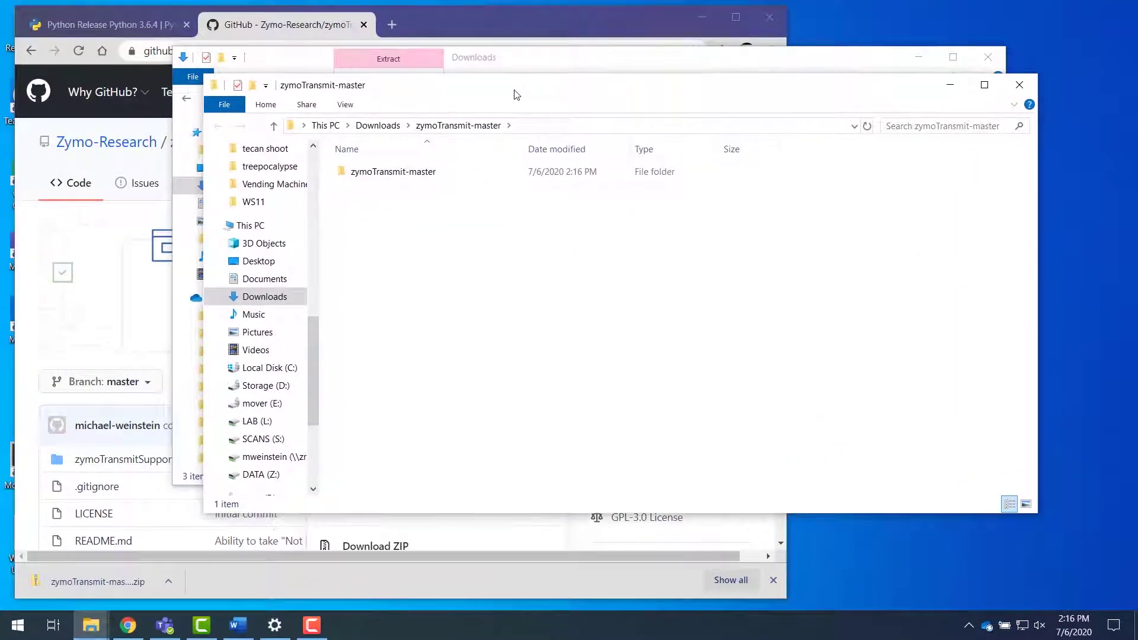
{"action": "double_click", "coordinate": [393, 172]}
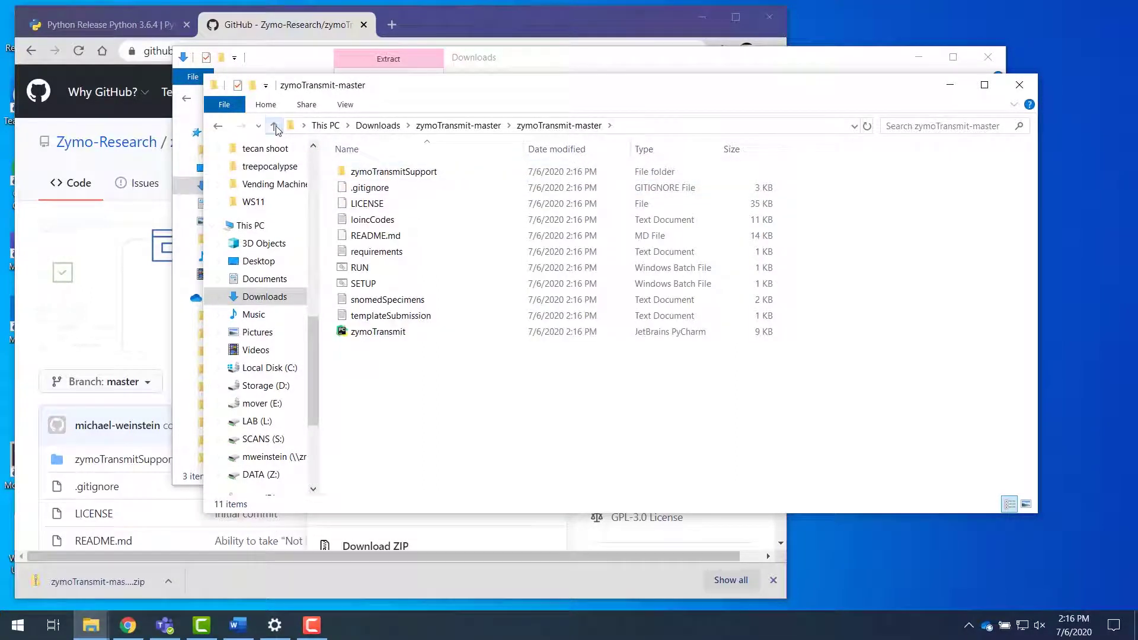
{"action": "left_click", "coordinate": [275, 126]}
{"action": "left_click", "coordinate": [427, 172]}
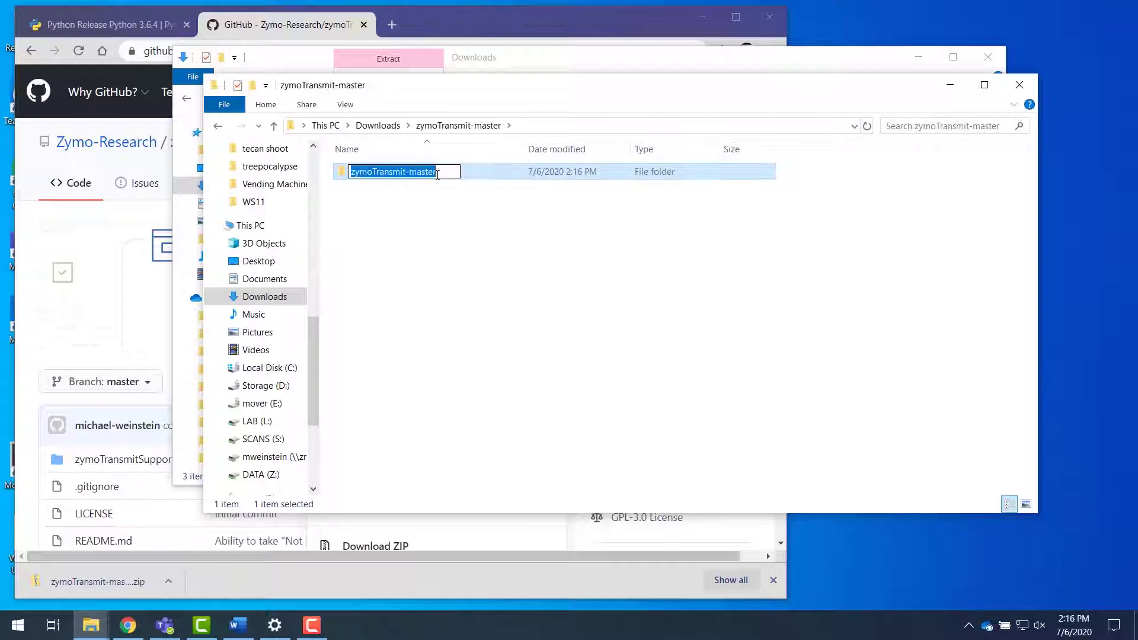
{"action": "left_click_drag", "start_coordinate": [440, 173], "coordinate": [406, 177]}
{"action": "key", "text": "BackSpace"}
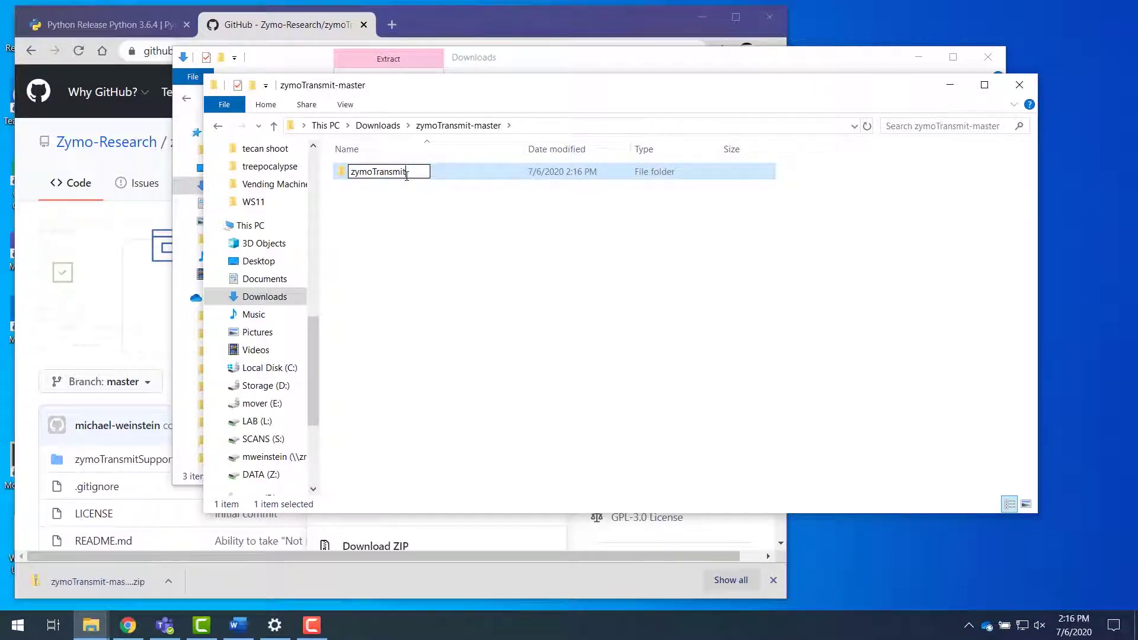
{"action": "left_click", "coordinate": [418, 213]}
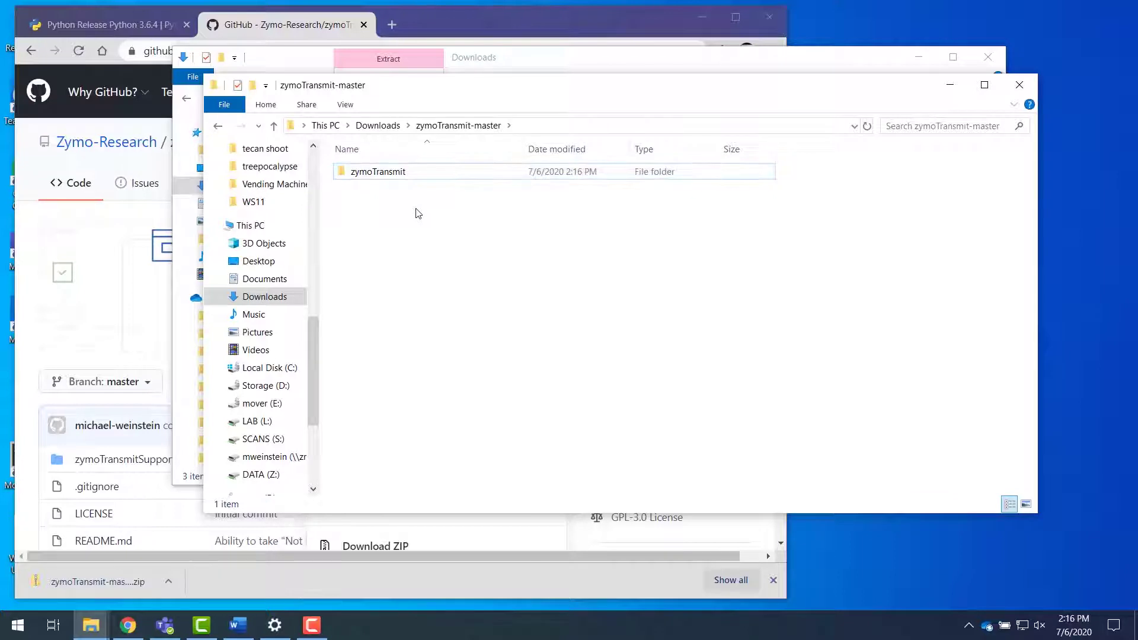
Run SETUP.bat from the zymoTransmit folder, allowing it past SmartScreen to pip-install the requirements
{"action": "double_click", "coordinate": [341, 178]}
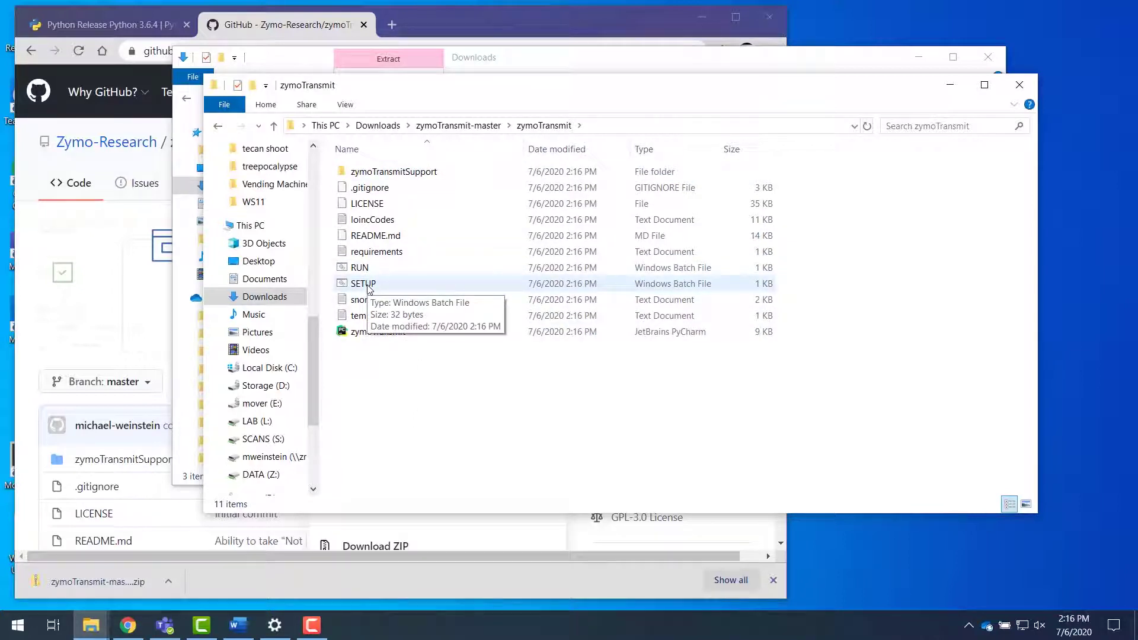
{"action": "left_click", "coordinate": [363, 283]}
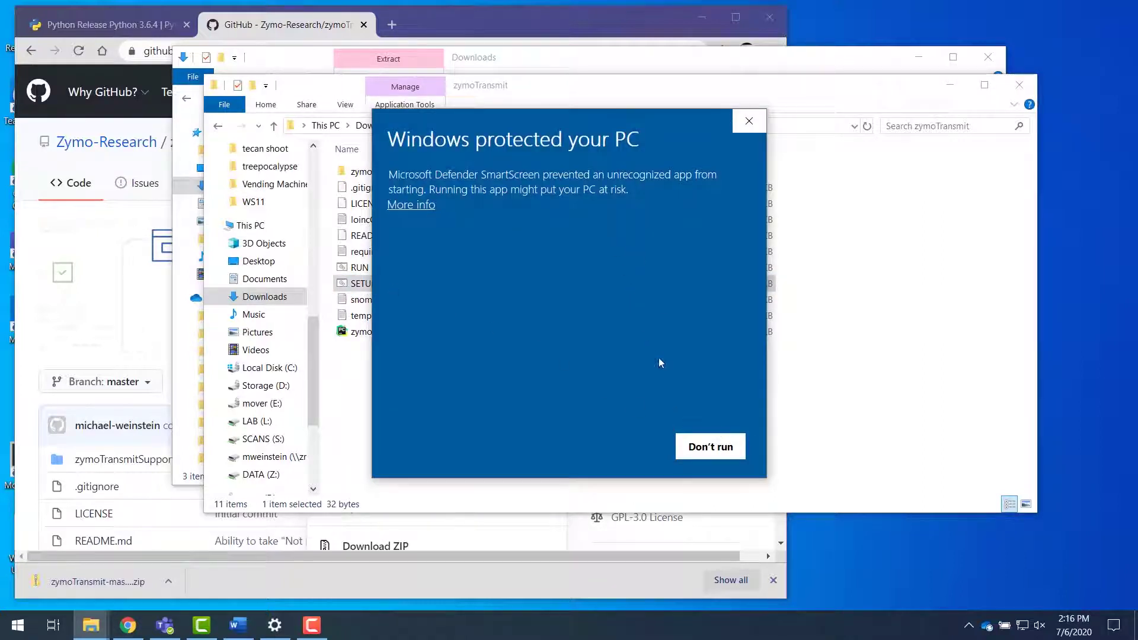
{"action": "left_click", "coordinate": [418, 206]}
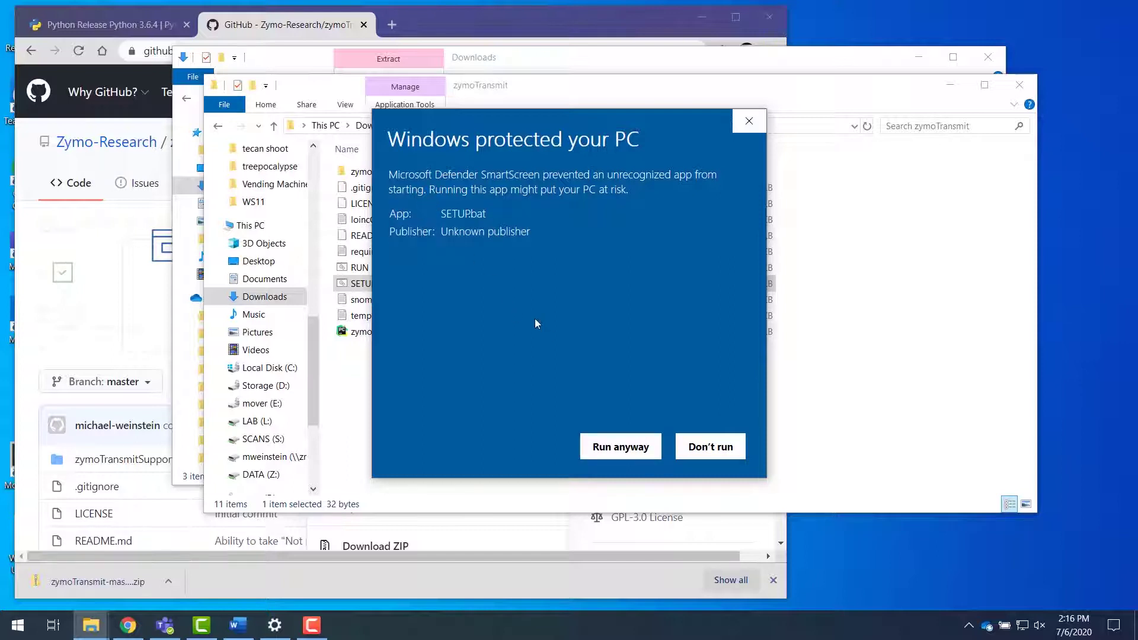
{"action": "left_click", "coordinate": [620, 447]}
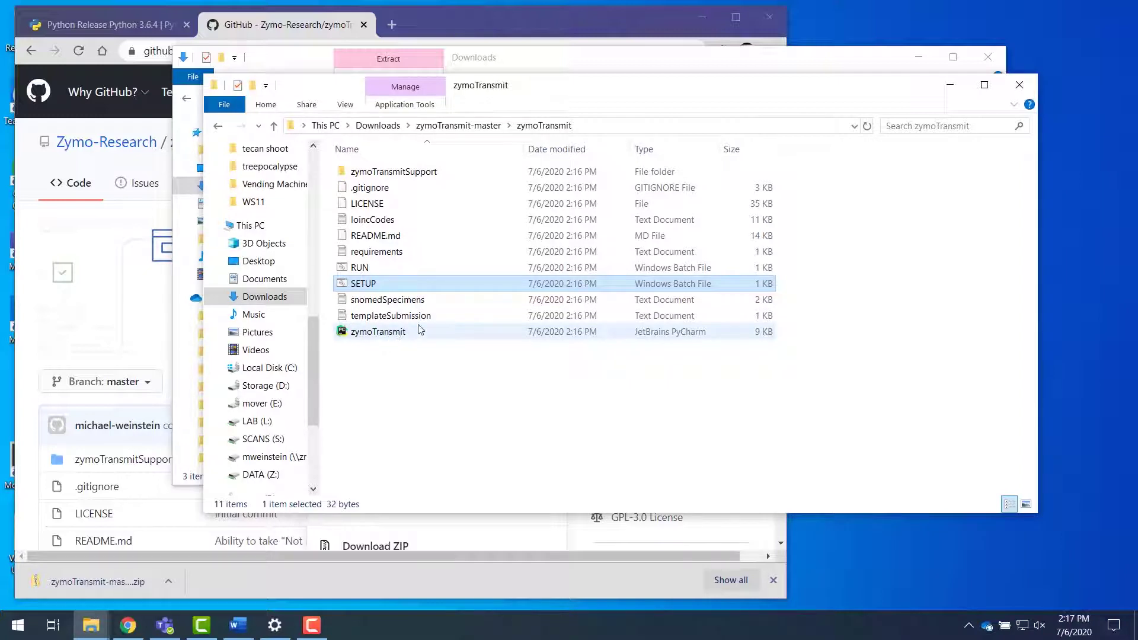
Launch RUN.bat past the SmartScreen warning and enlarge the config.txt editor to nearly full screen
{"action": "double_click", "coordinate": [365, 268]}
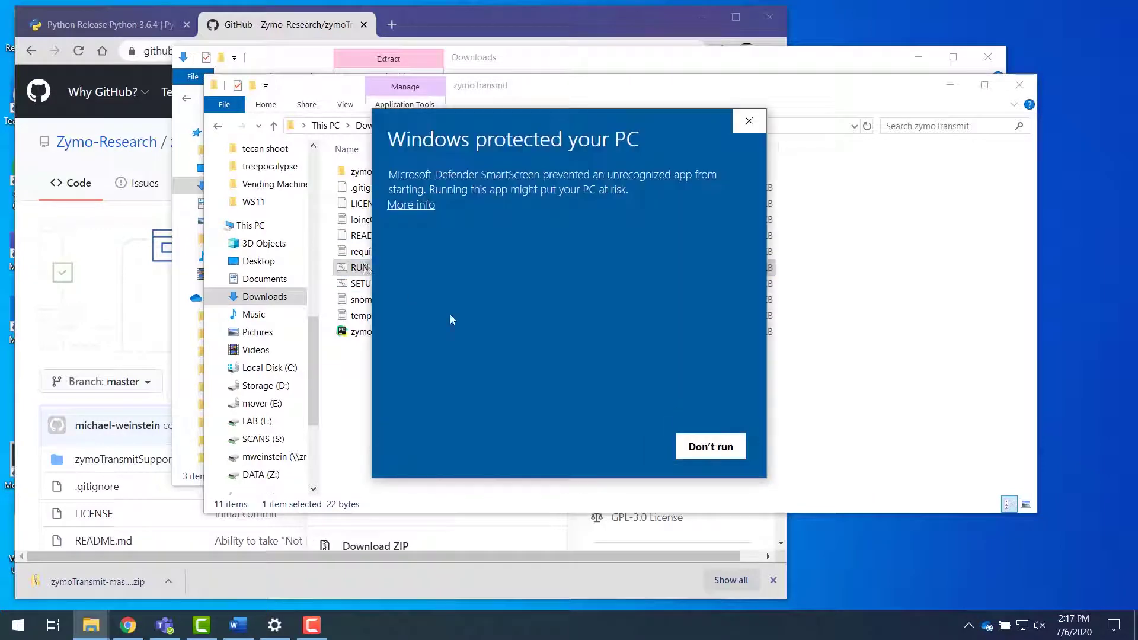
{"action": "left_click", "coordinate": [415, 205]}
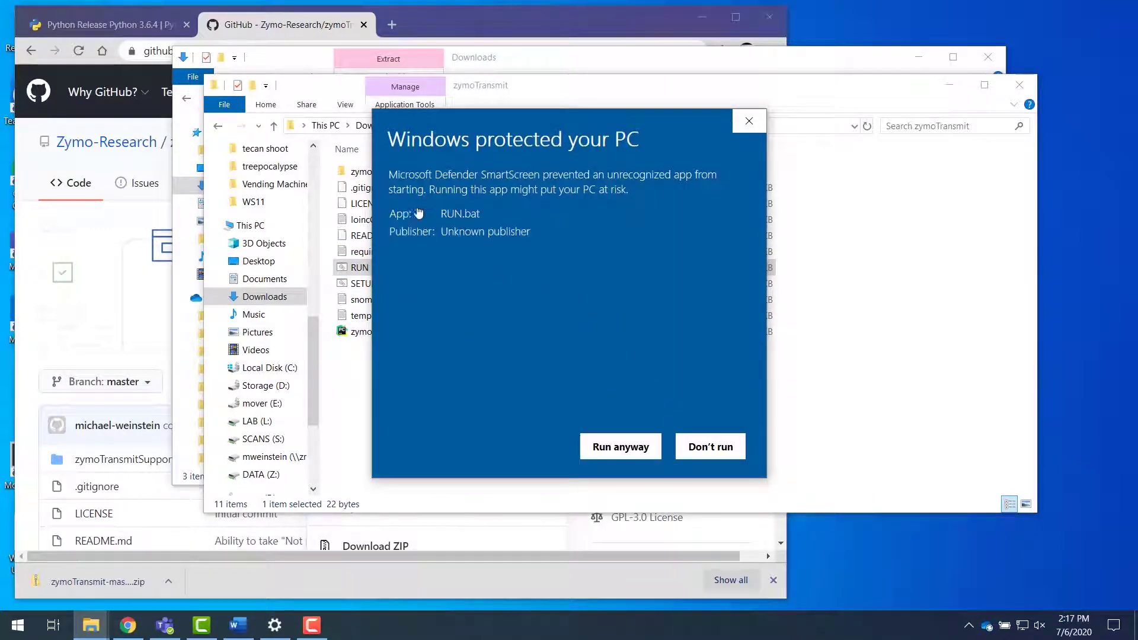
{"action": "left_click", "coordinate": [620, 447]}
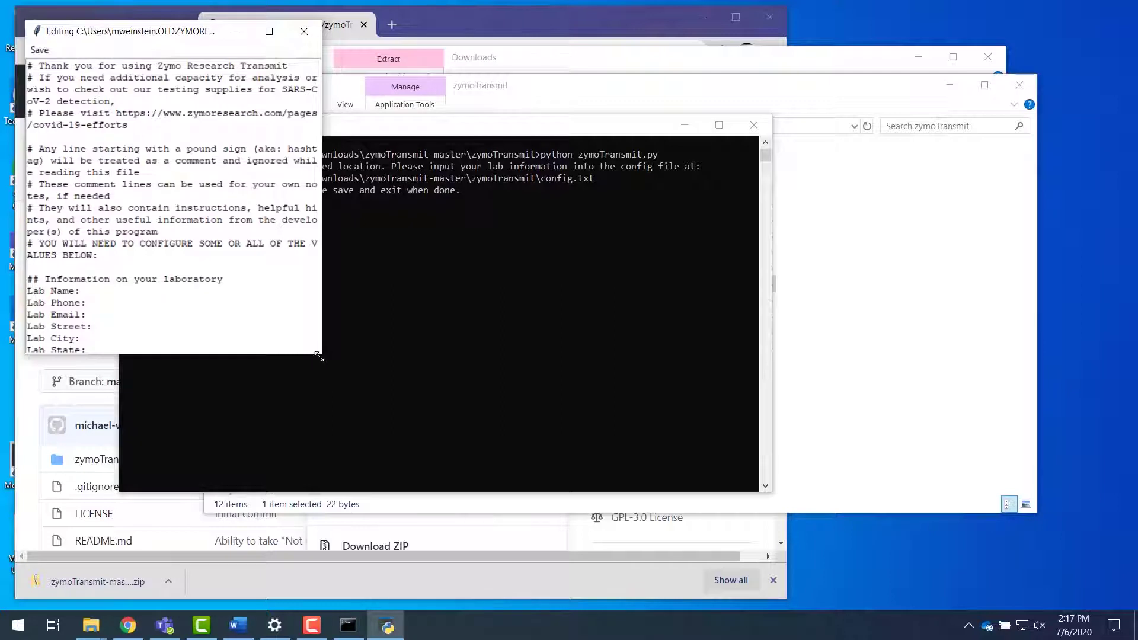
{"action": "left_click_drag", "start_coordinate": [319, 355], "coordinate": [888, 573]}
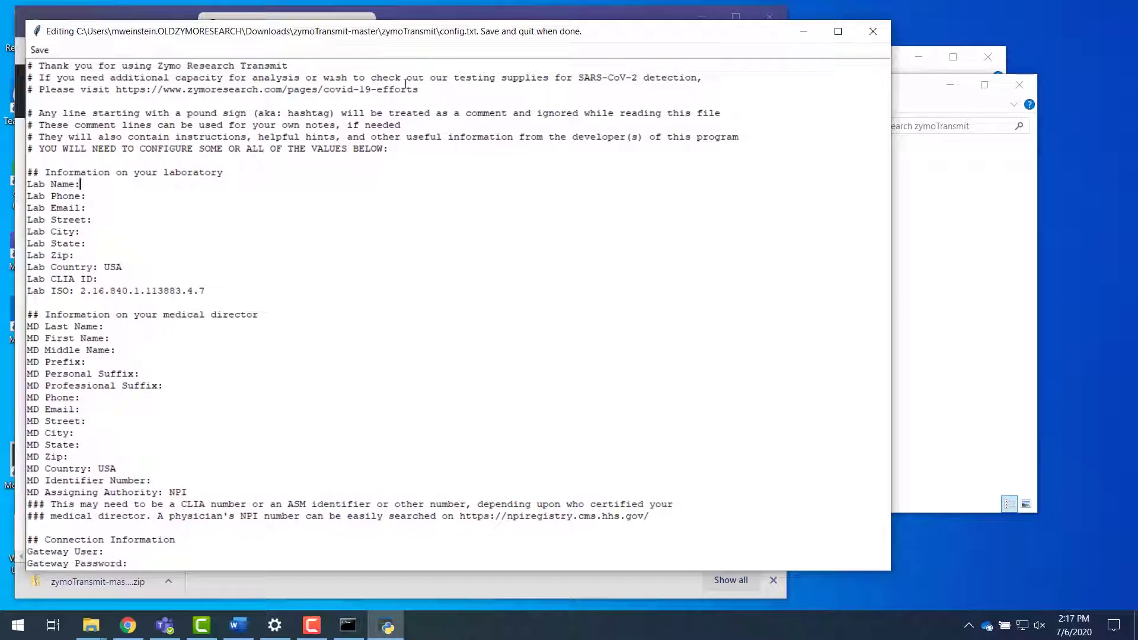
Enter 'Lab Name' as the Lab Name and 'your clia' as the Lab CLIA ID, checking the CDPH letter
{"action": "type", "text": "ab N"}
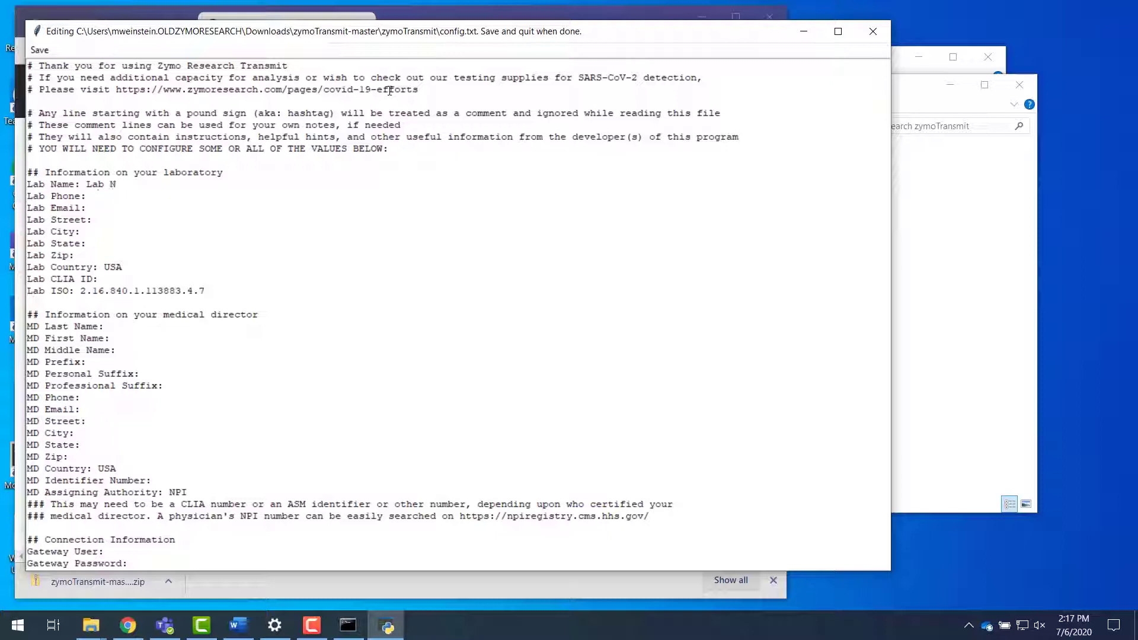
{"action": "type", "text": "ame"}
{"action": "type", "text": "your clia"}
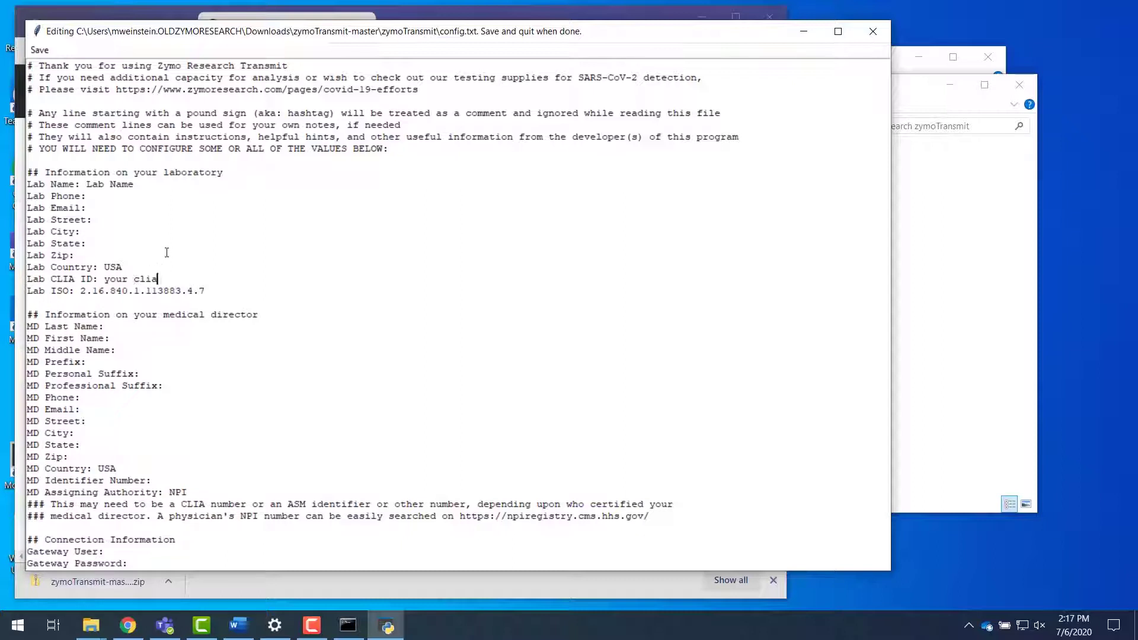
{"action": "scroll", "coordinate": [166, 253], "scroll_direction": "down", "scroll_amount": 2}
{"action": "scroll", "coordinate": [166, 253], "scroll_direction": "down", "scroll_amount": 2}
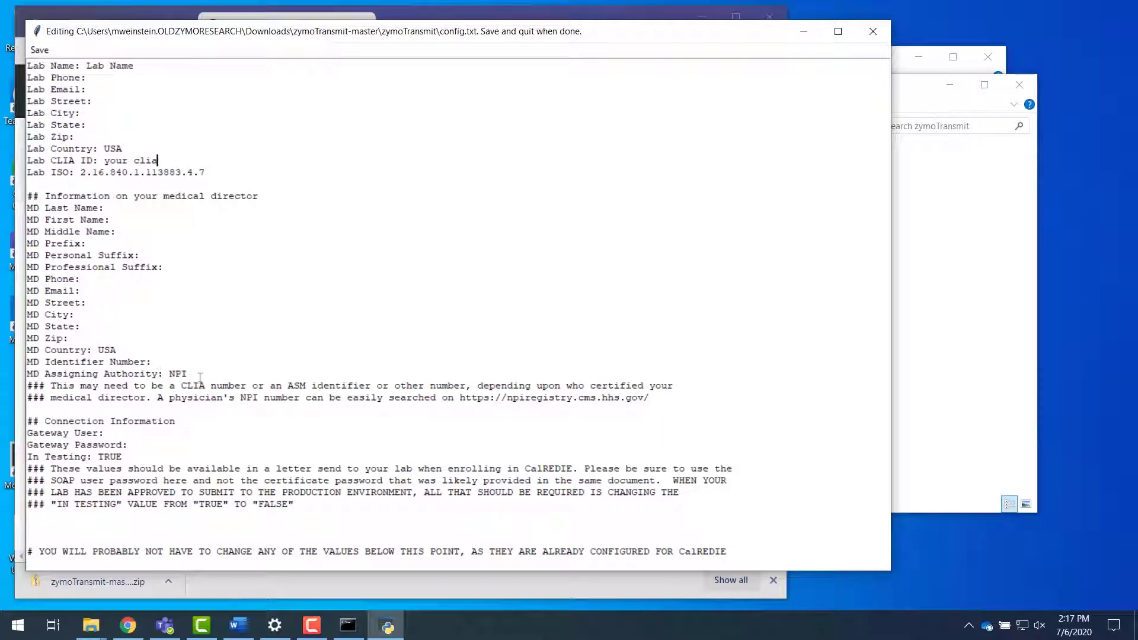
{"action": "scroll", "coordinate": [199, 378], "scroll_direction": "down", "scroll_amount": 5}
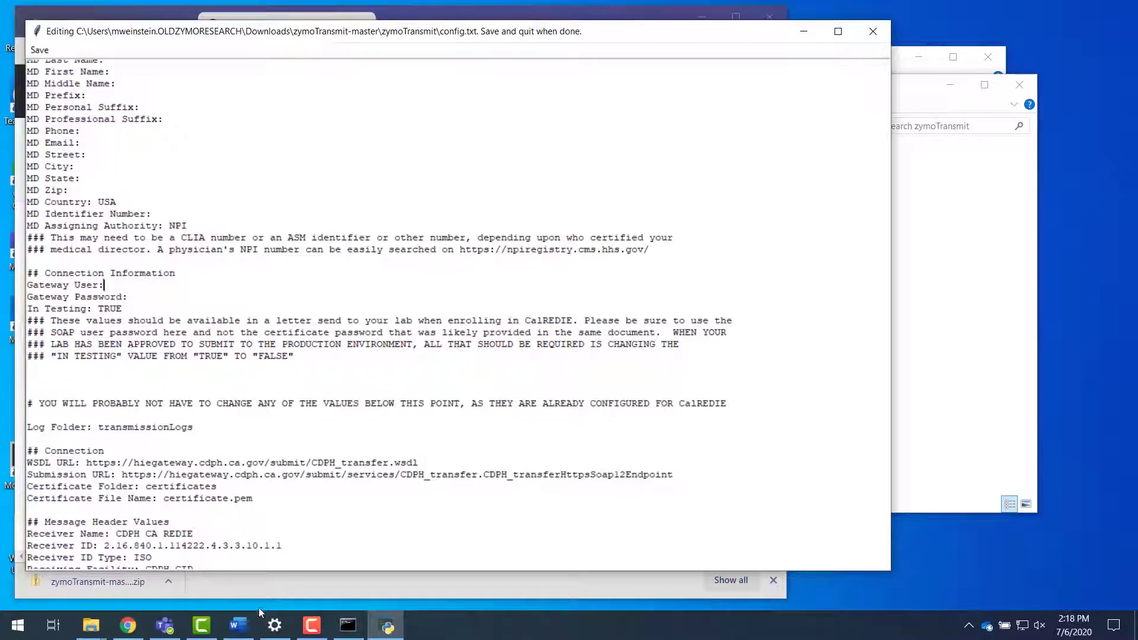
{"action": "left_click", "coordinate": [238, 633]}
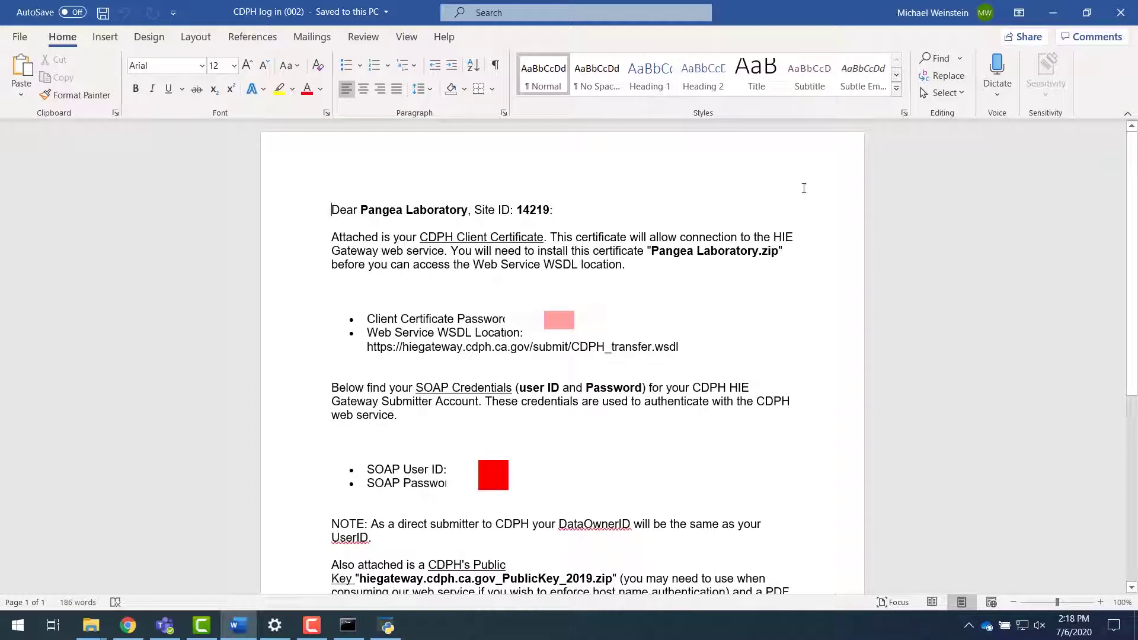
{"action": "left_click", "coordinate": [1051, 17]}
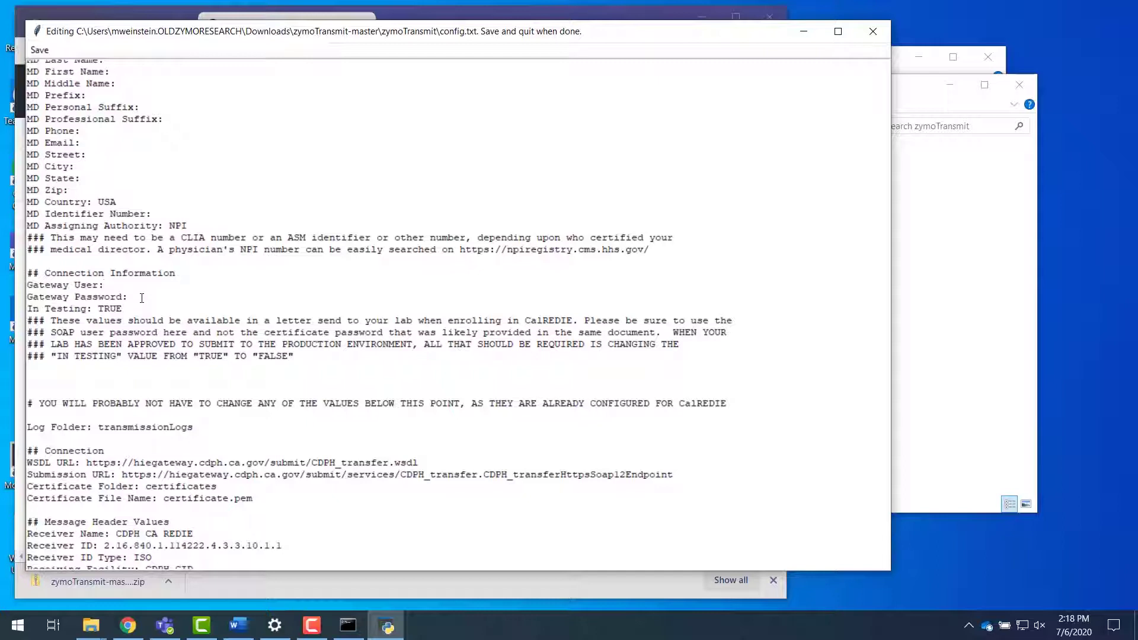
Keep In Testing set to TRUE, then save config.txt and close the editor
{"action": "double_click", "coordinate": [114, 312]}
{"action": "type", "text": "FALSE"}
{"action": "key", "text": "BackSpace"}
{"action": "key", "text": "BackSpace"}
{"action": "key", "text": "BackSpace"}
{"action": "key", "text": "BackSpace"}
{"action": "key", "text": "BackSpace"}
{"action": "type", "text": "TRUE"}
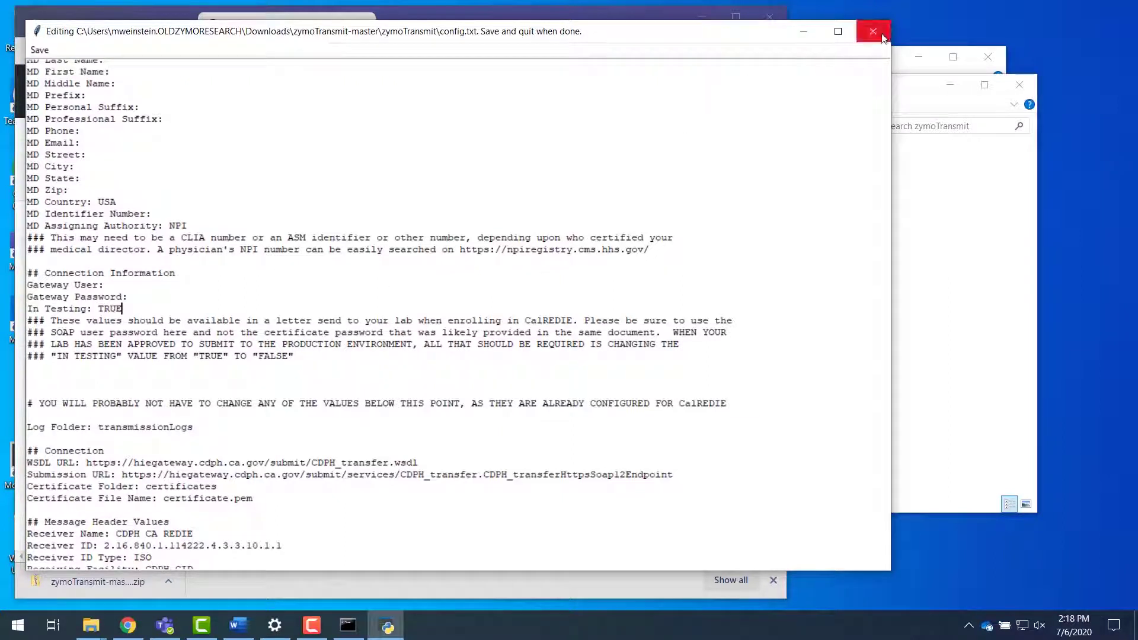
{"action": "left_click", "coordinate": [39, 50]}
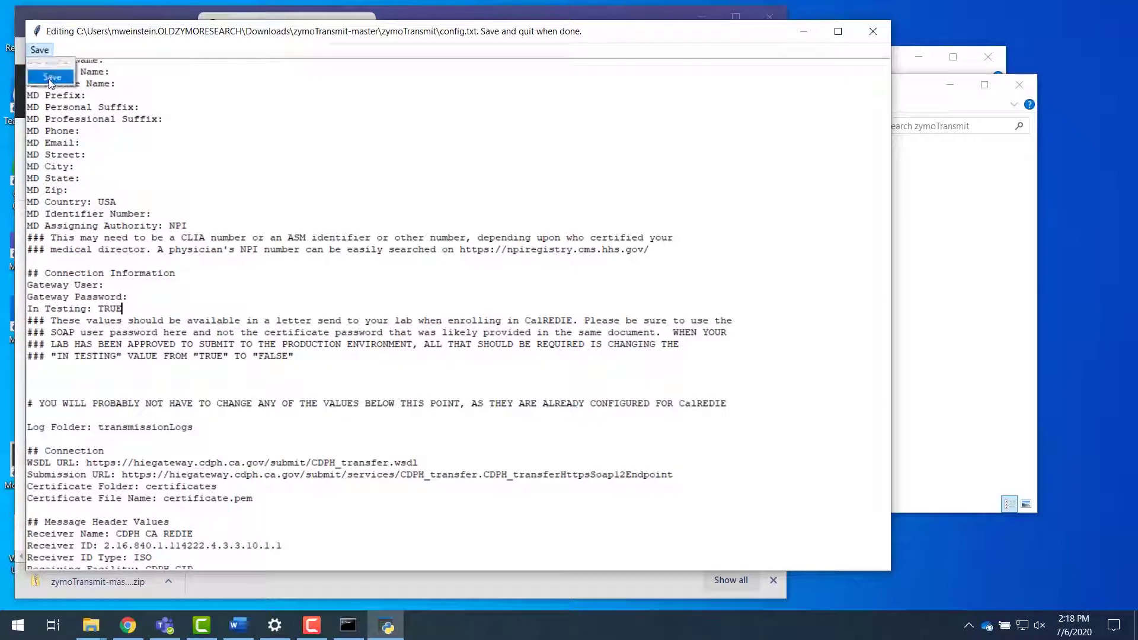
{"action": "left_click", "coordinate": [51, 78]}
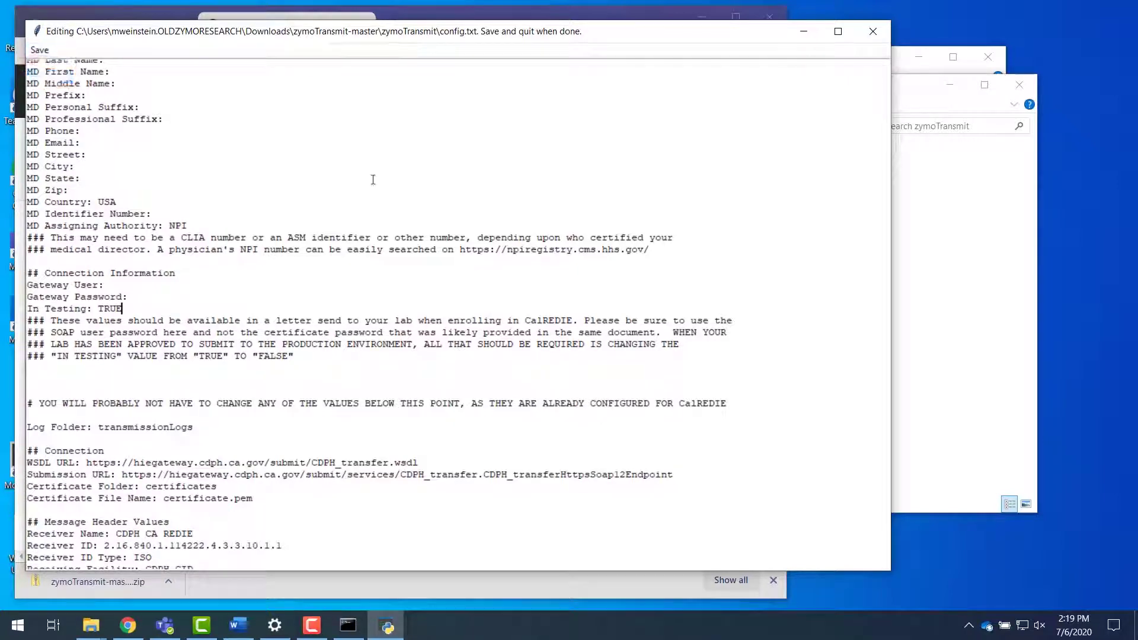
{"action": "left_click", "coordinate": [873, 32]}
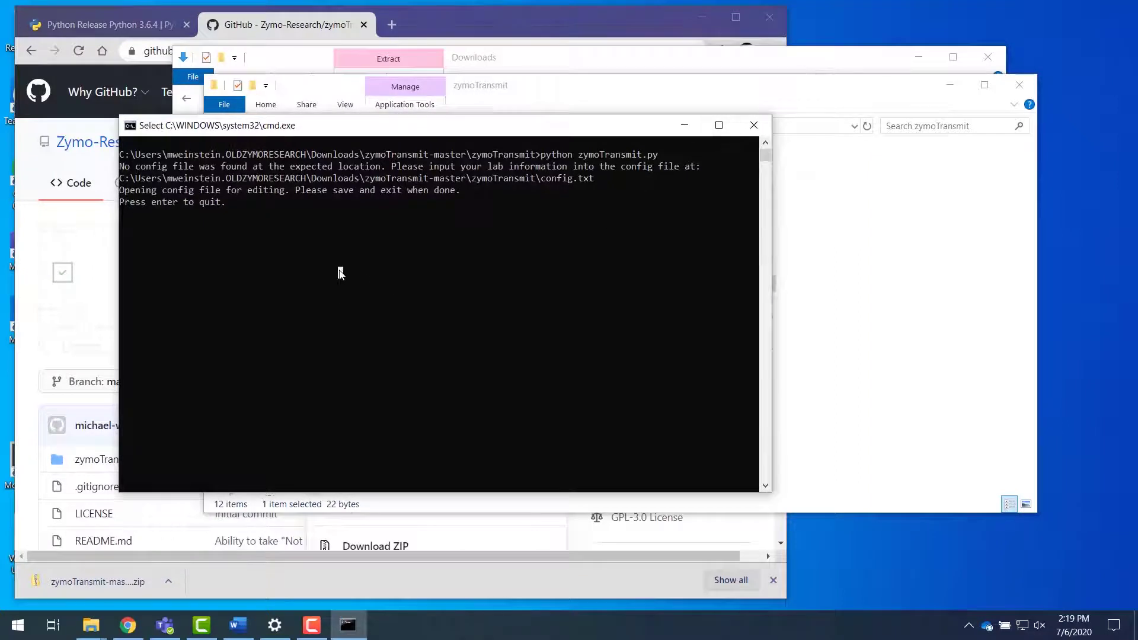
Quit the zymoTransmit console and select the new config file in the zymoTransmit folder
{"action": "left_click", "coordinate": [453, 237]}
{"action": "key", "text": "Return"}
{"action": "key", "text": "Return"}
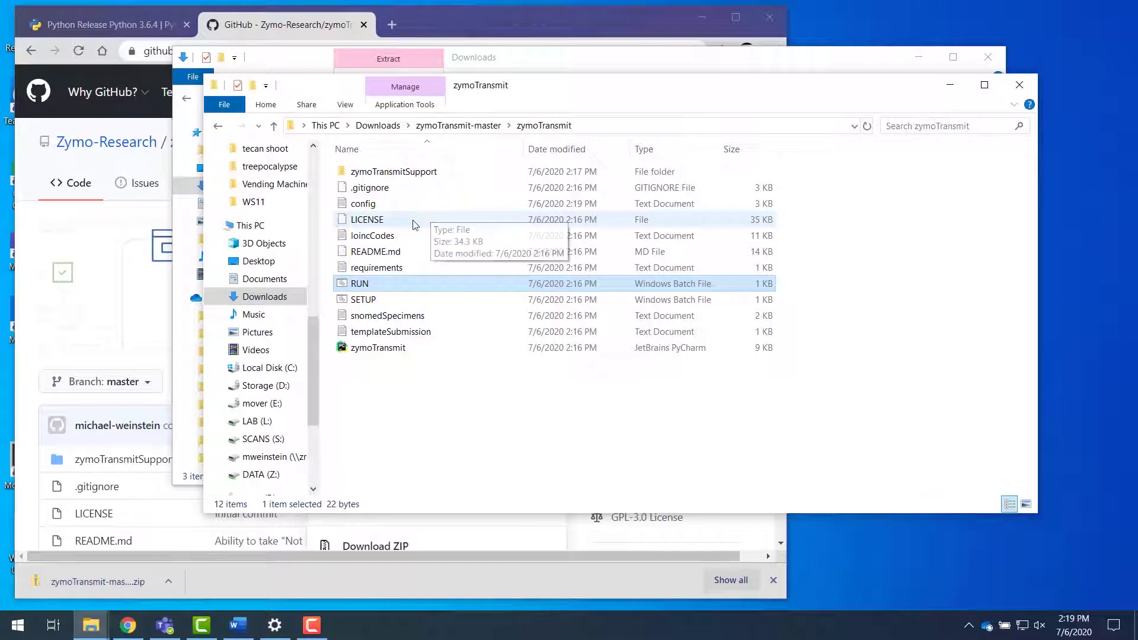
{"action": "left_click", "coordinate": [368, 204]}
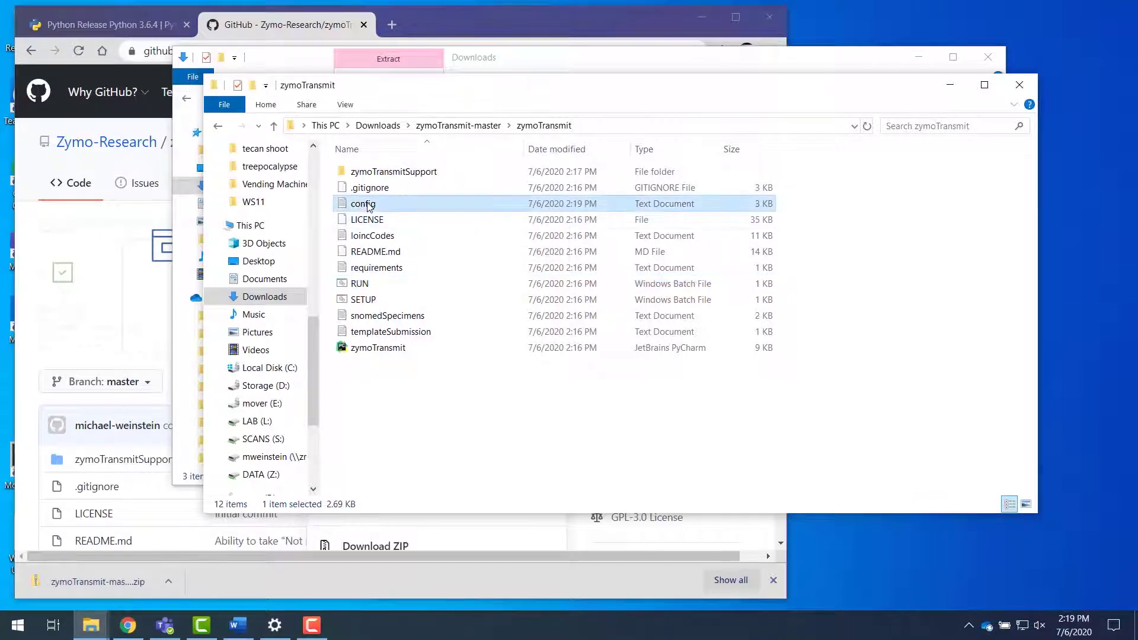
{"action": "left_click_drag", "start_coordinate": [546, 85], "coordinate": [376, 83]}
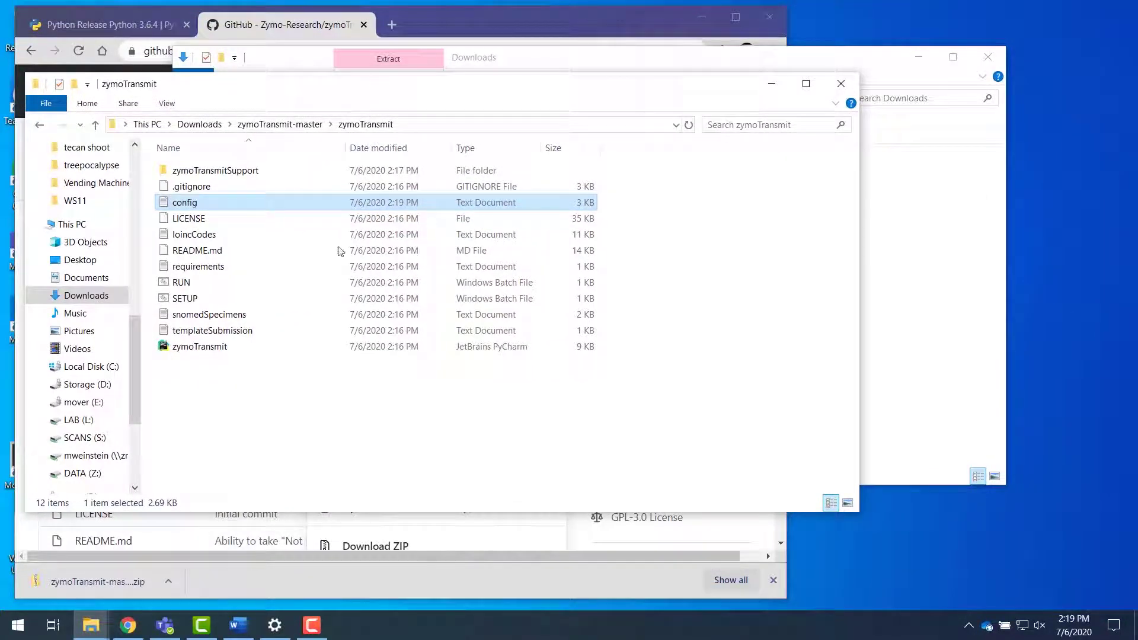
Copy the prepared config from calRedieCreds into zymoTransmit, replacing the existing config file
{"action": "left_click", "coordinate": [97, 625]}
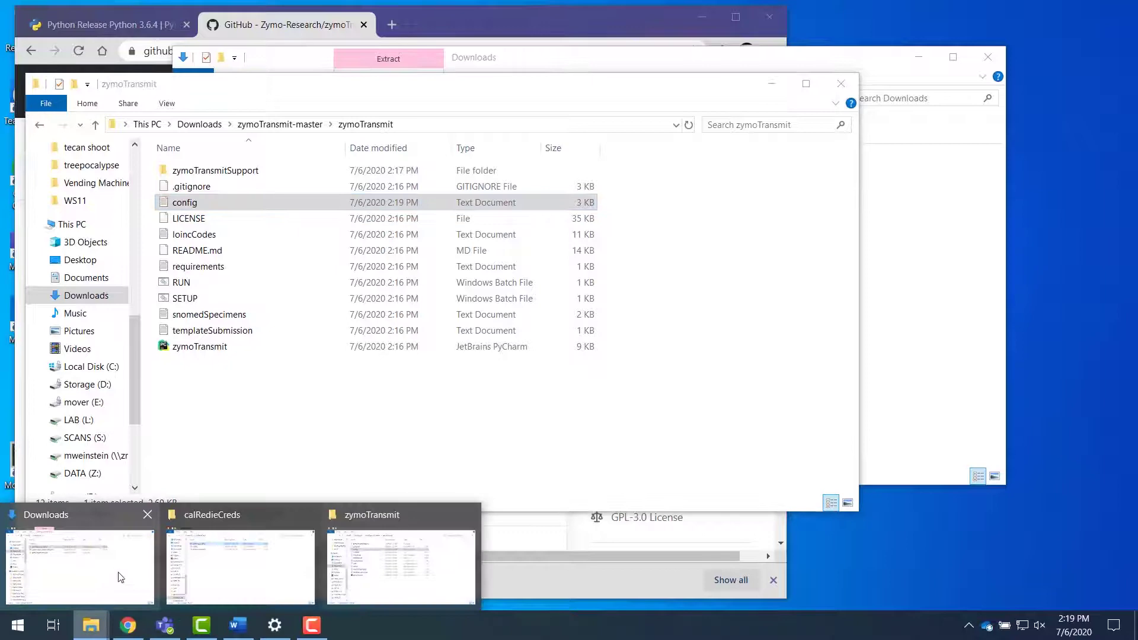
{"action": "mouse_move", "coordinate": [234, 569]}
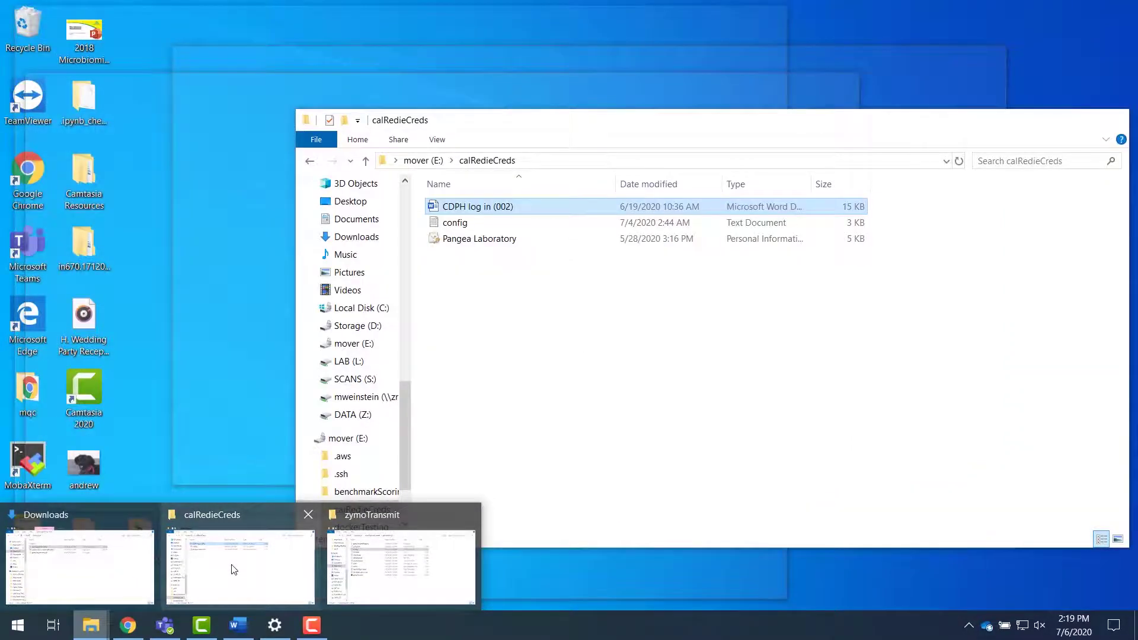
{"action": "left_click", "coordinate": [234, 569]}
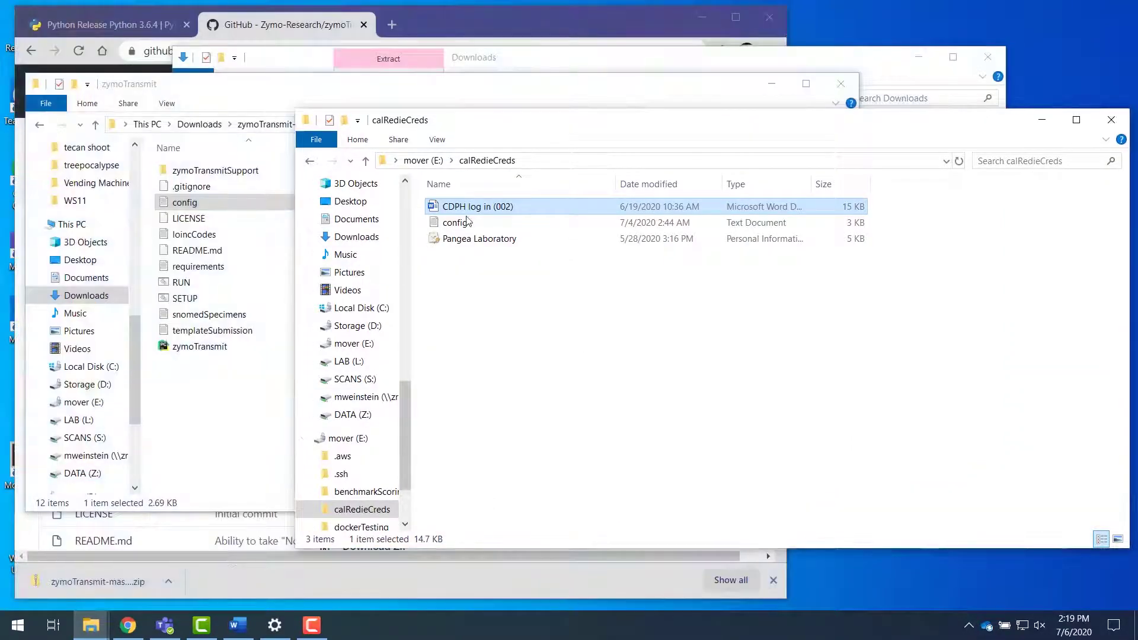
{"action": "left_click_drag", "start_coordinate": [460, 224], "coordinate": [228, 441]}
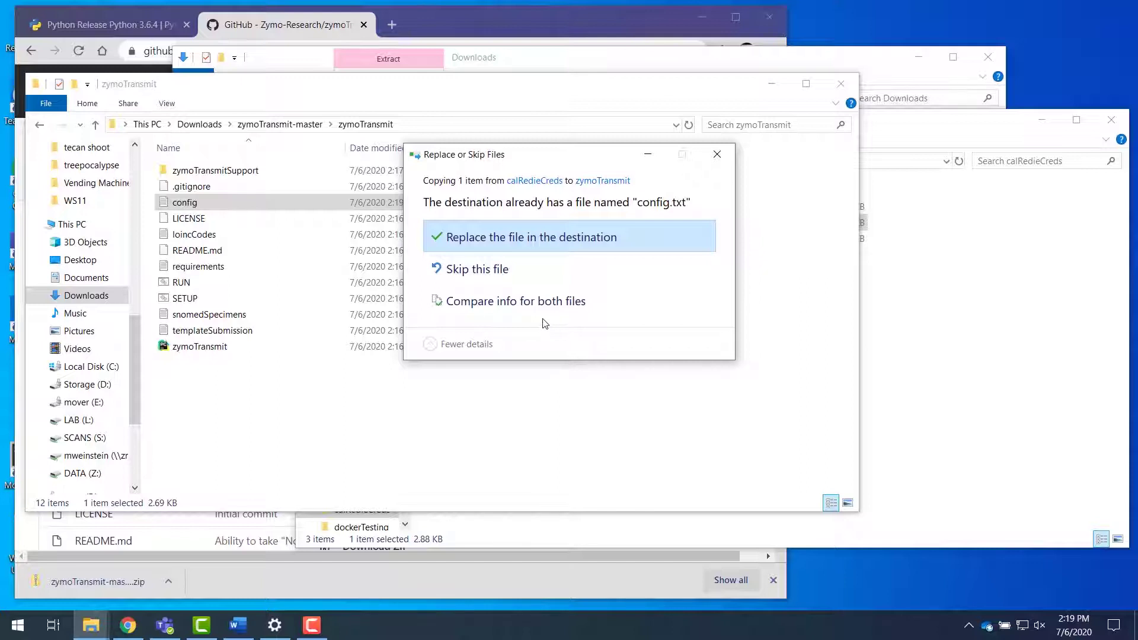
{"action": "left_click", "coordinate": [540, 239]}
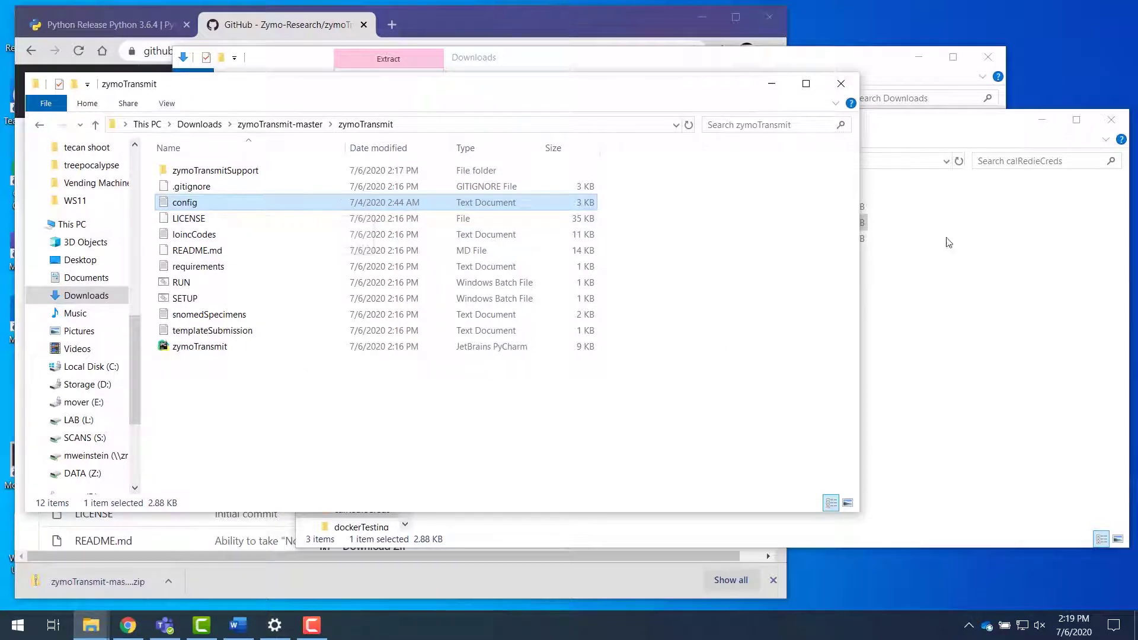
Copy the Pangea Laboratory certificate from calRedieCreds into the zymoTransmit folder
{"action": "left_click", "coordinate": [913, 129]}
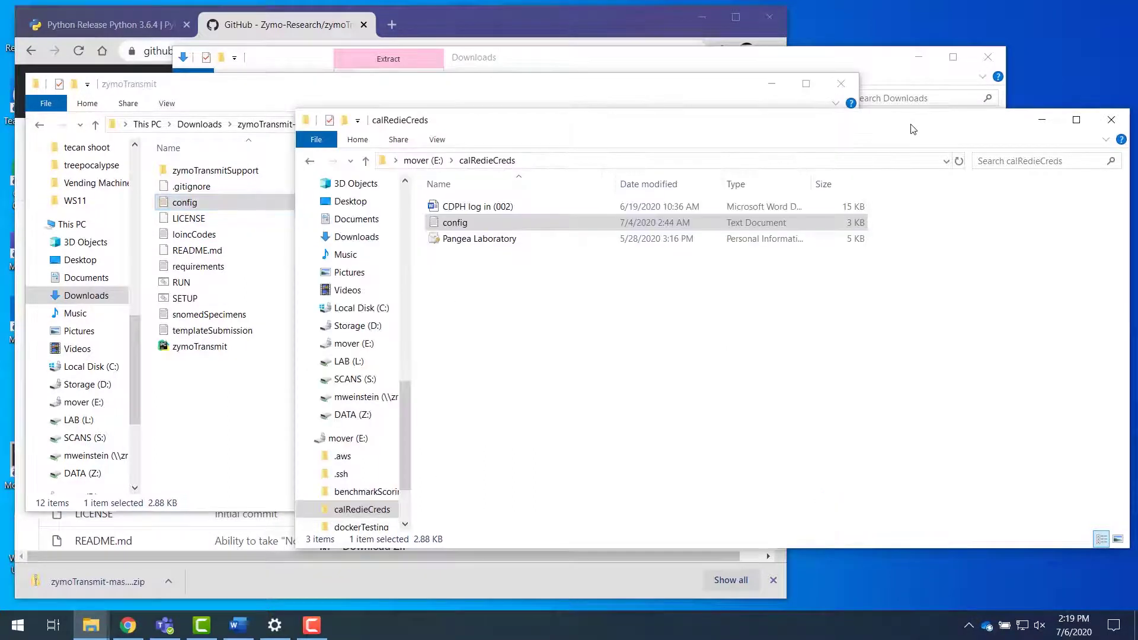
{"action": "left_click", "coordinate": [498, 240]}
{"action": "left_click_drag", "start_coordinate": [504, 243], "coordinate": [218, 428]}
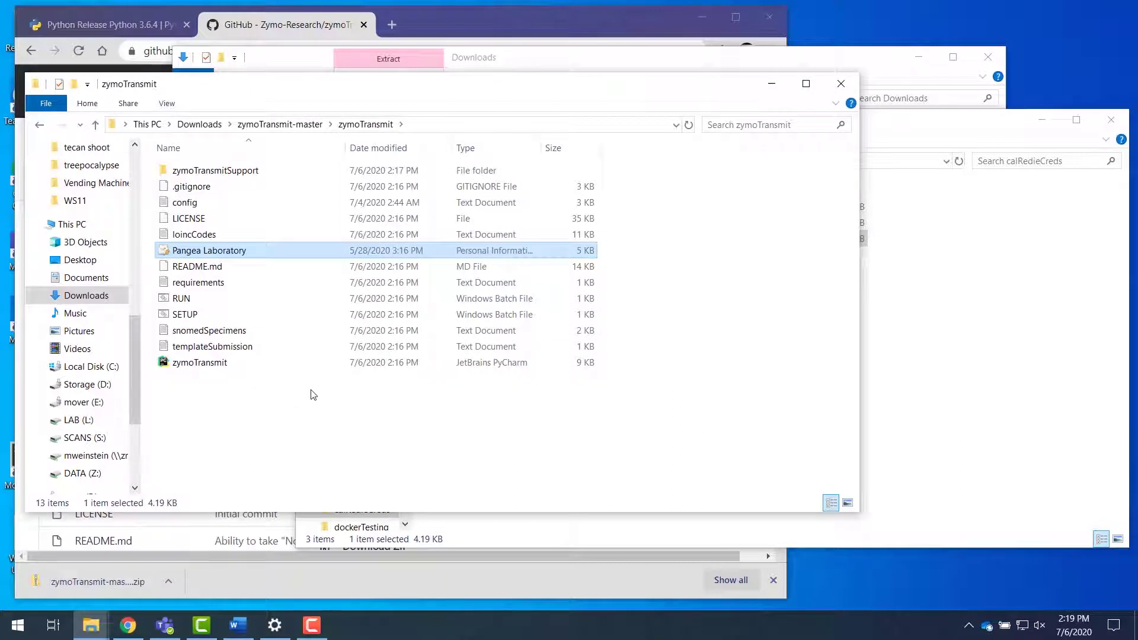
Run zymoTransmit and convert the Pangea Laboratory certificate using the password from the CDPH Word letter
{"action": "double_click", "coordinate": [181, 300]}
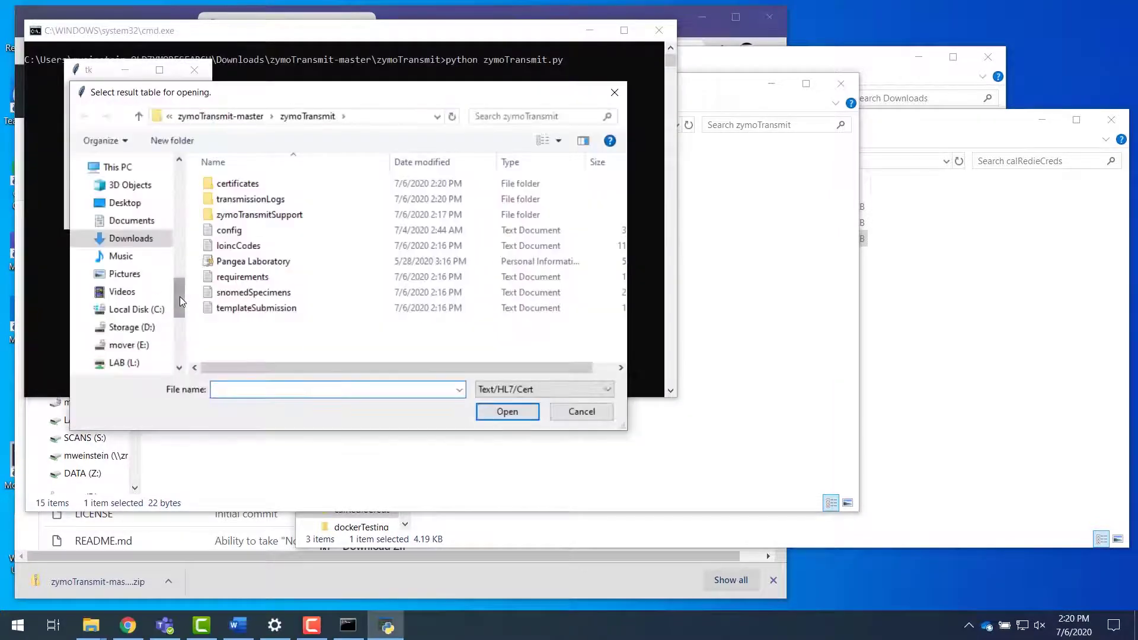
{"action": "left_click", "coordinate": [219, 263]}
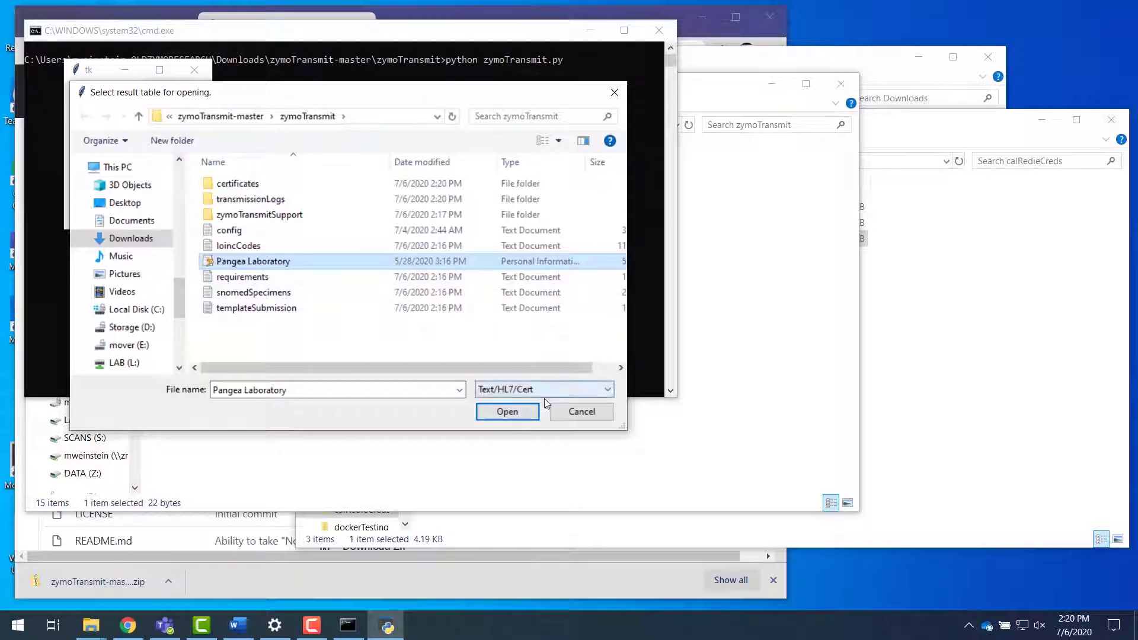
{"action": "left_click", "coordinate": [512, 414]}
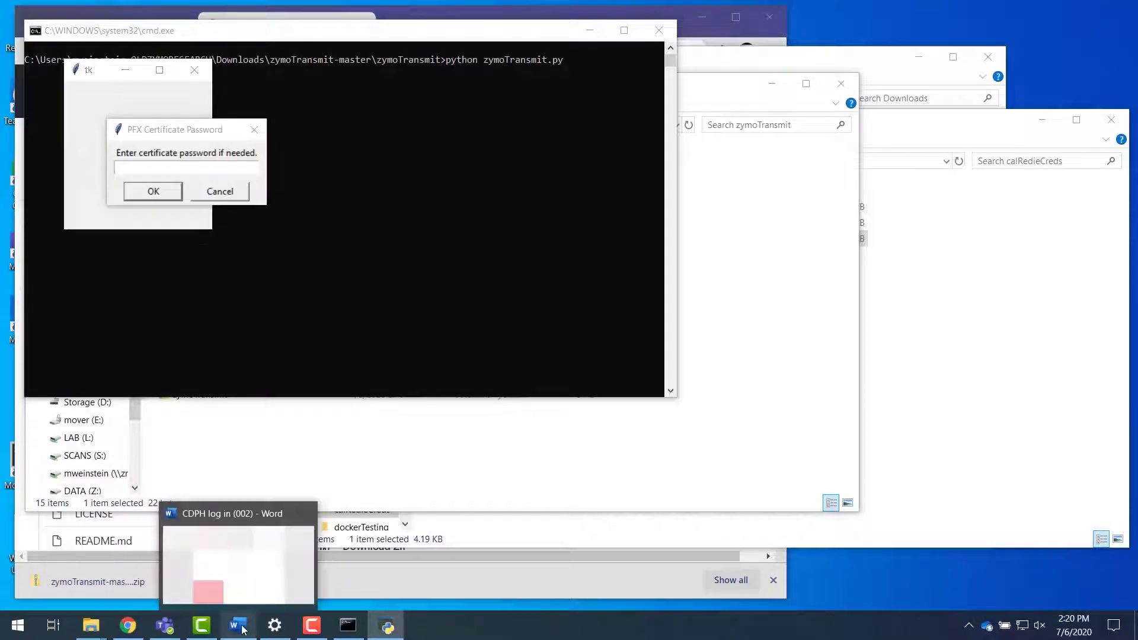
{"action": "left_click", "coordinate": [237, 563]}
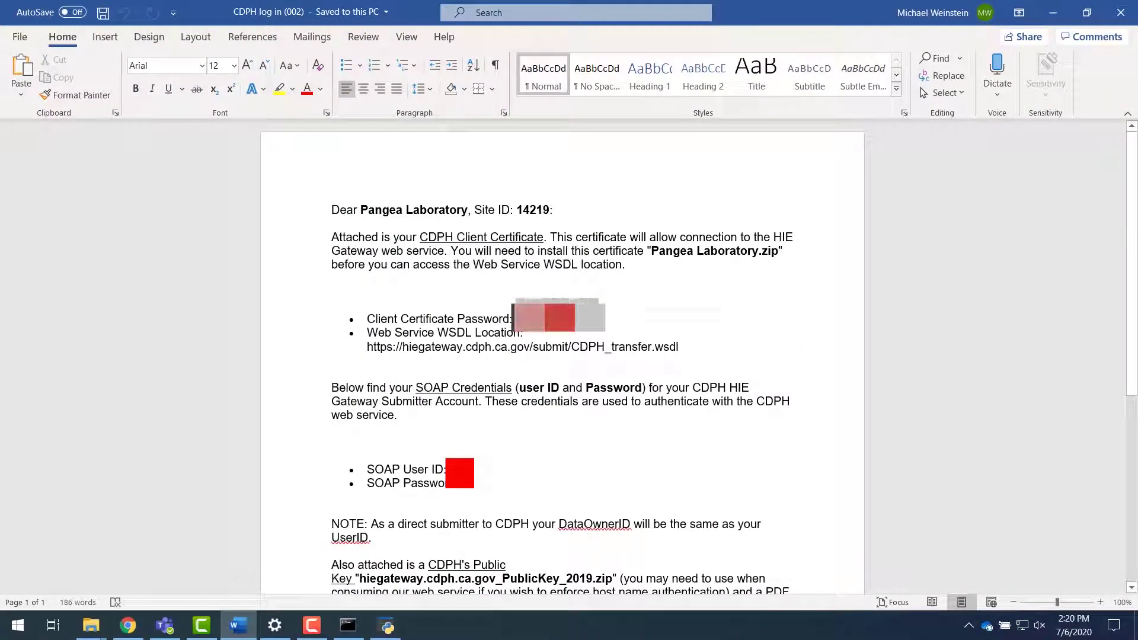
{"action": "double_click", "coordinate": [557, 318]}
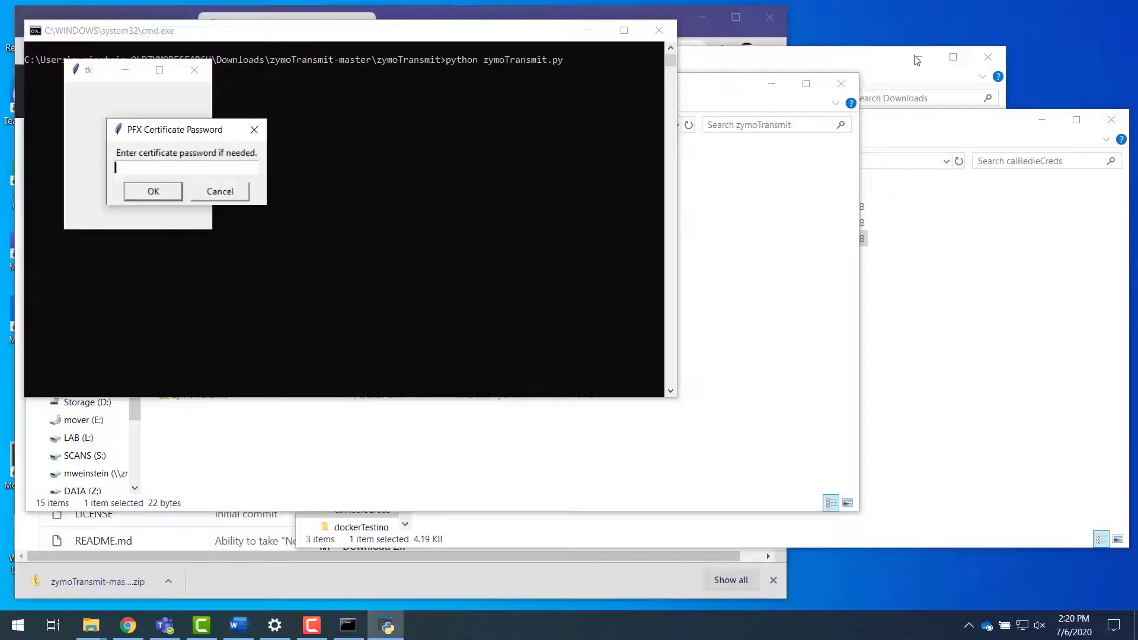
{"action": "left_click", "coordinate": [1053, 13]}
{"action": "key", "text": "ctrl+v"}
{"action": "left_click", "coordinate": [154, 191]}
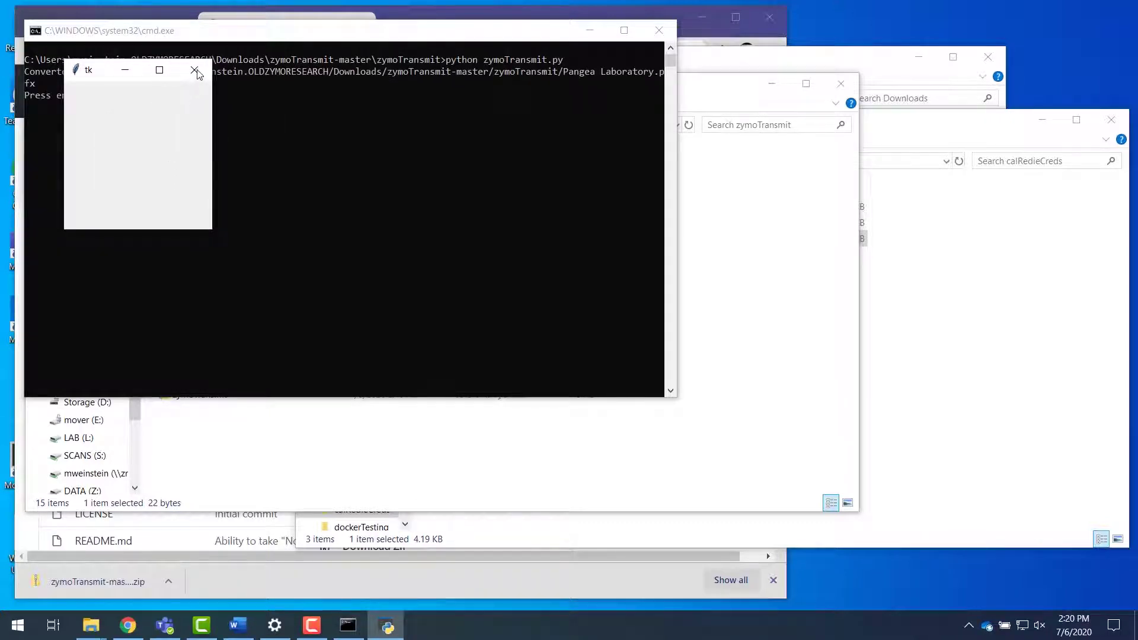
Bring the console into view and quit zymoTransmit once the conversion finishes
{"action": "left_click_drag", "start_coordinate": [293, 36], "coordinate": [508, 57]}
{"action": "left_click", "coordinate": [365, 128]}
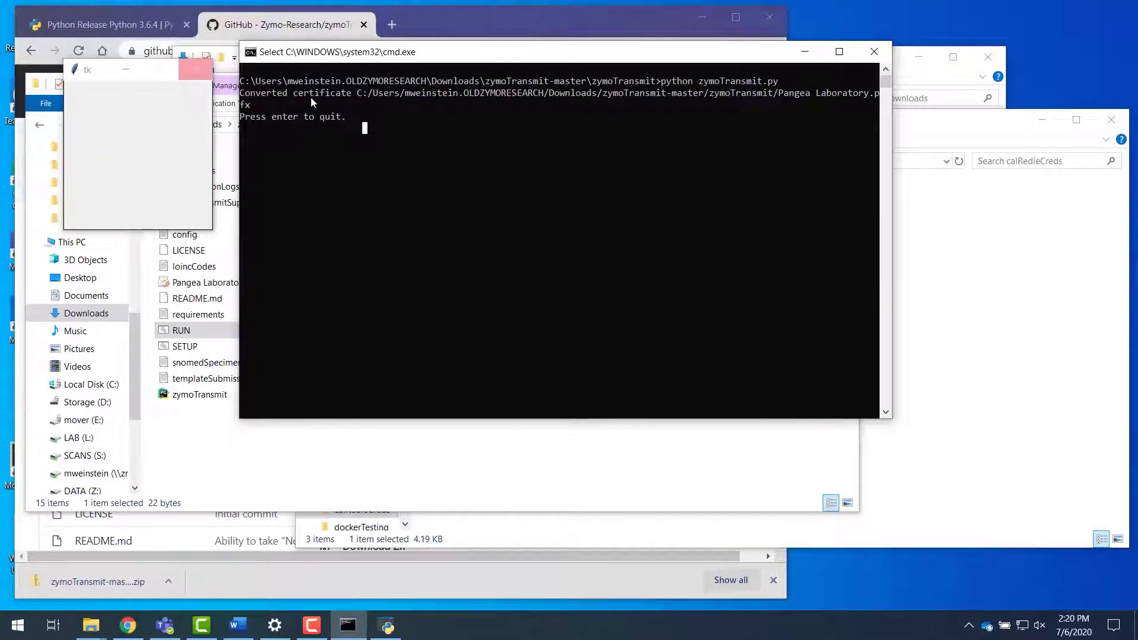
{"action": "left_click", "coordinate": [366, 118]}
{"action": "key", "text": "Return"}
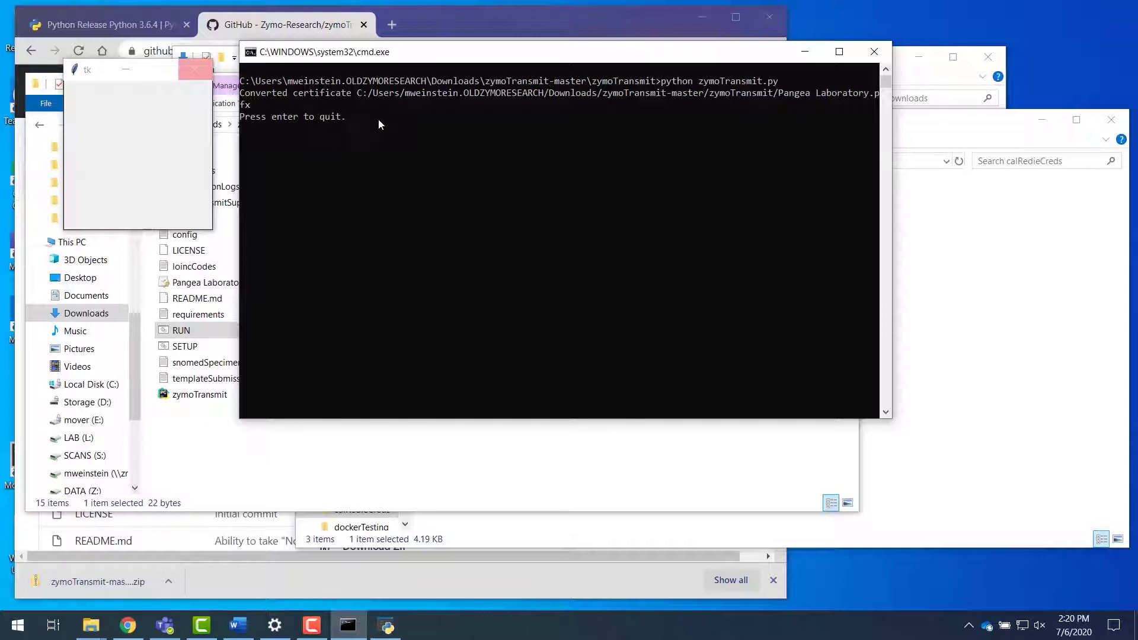
{"action": "key", "text": "Return"}
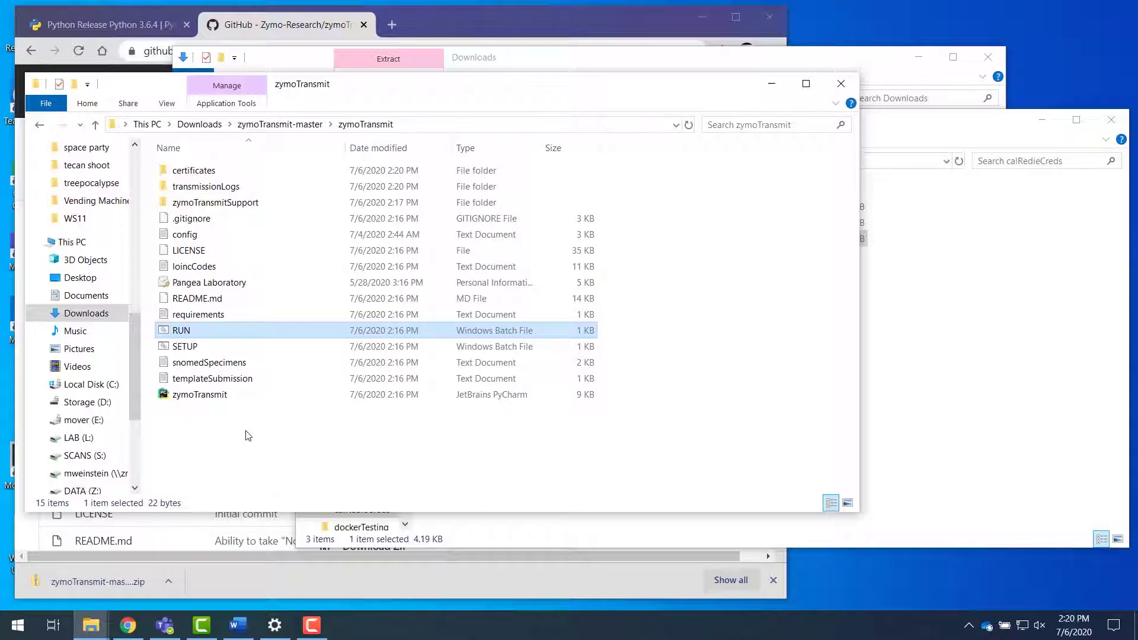
Open templateSubmission in Notepad, then type and delete a '#' so the content stays unchanged
{"action": "right_click", "coordinate": [209, 382]}
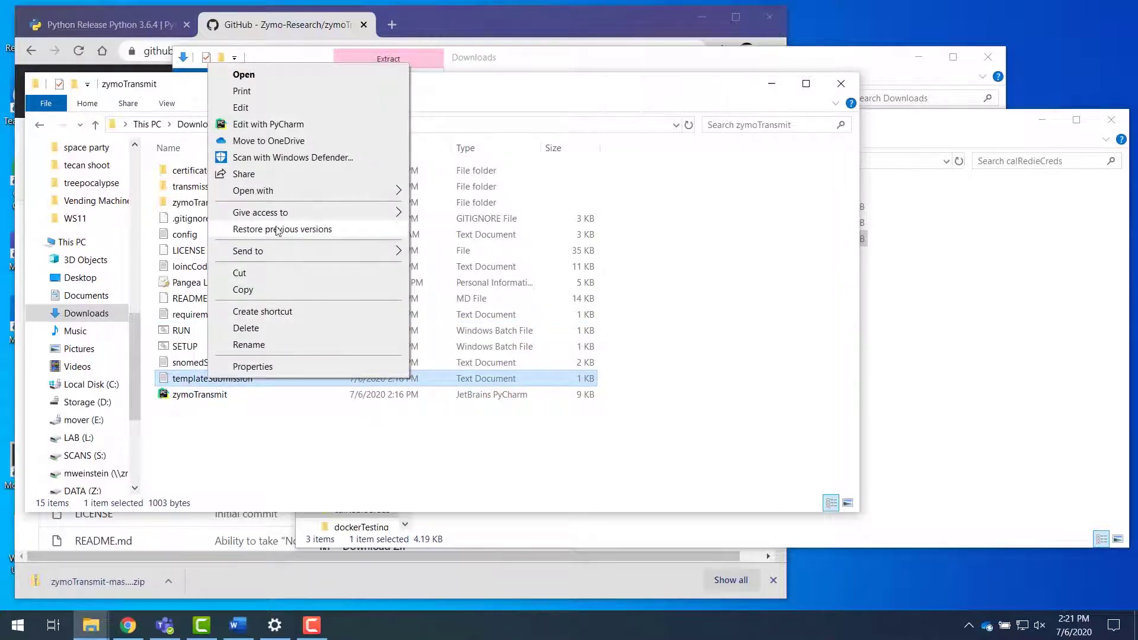
{"action": "left_click", "coordinate": [240, 107]}
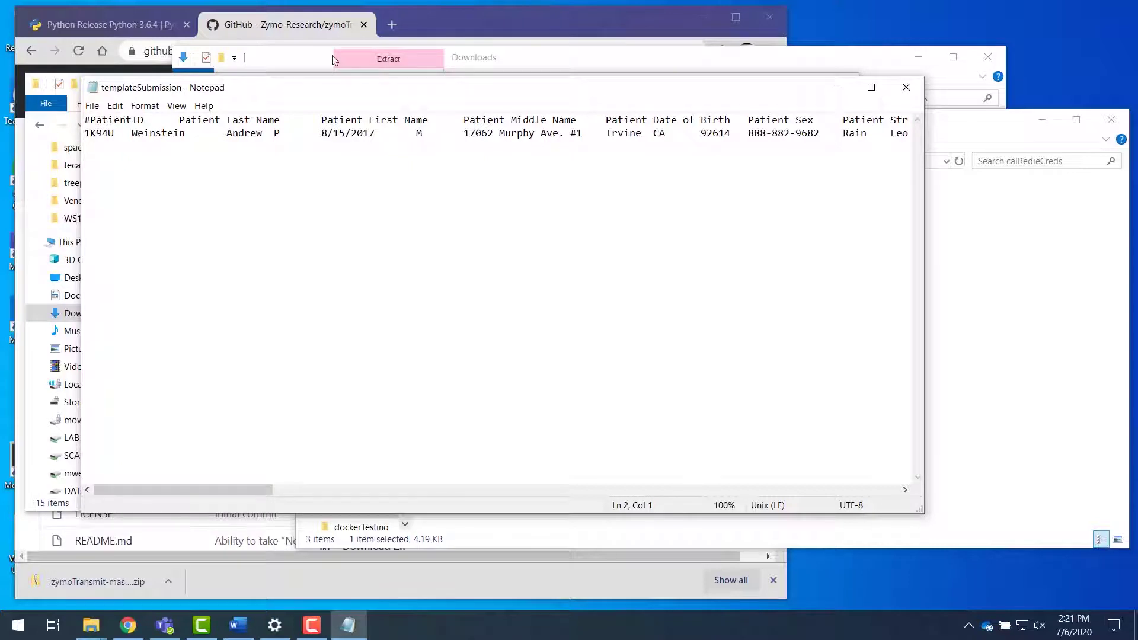
{"action": "type", "text": "#"}
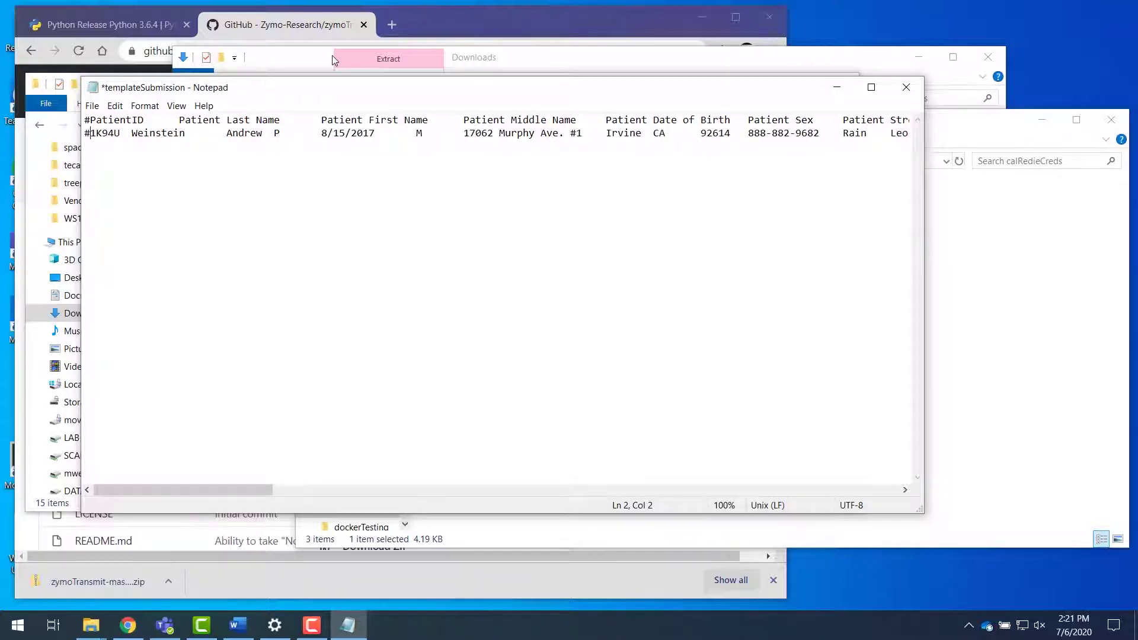
{"action": "key", "text": "BackSpace"}
Save the unchanged templateSubmission file and close Notepad
{"action": "left_click", "coordinate": [94, 108]}
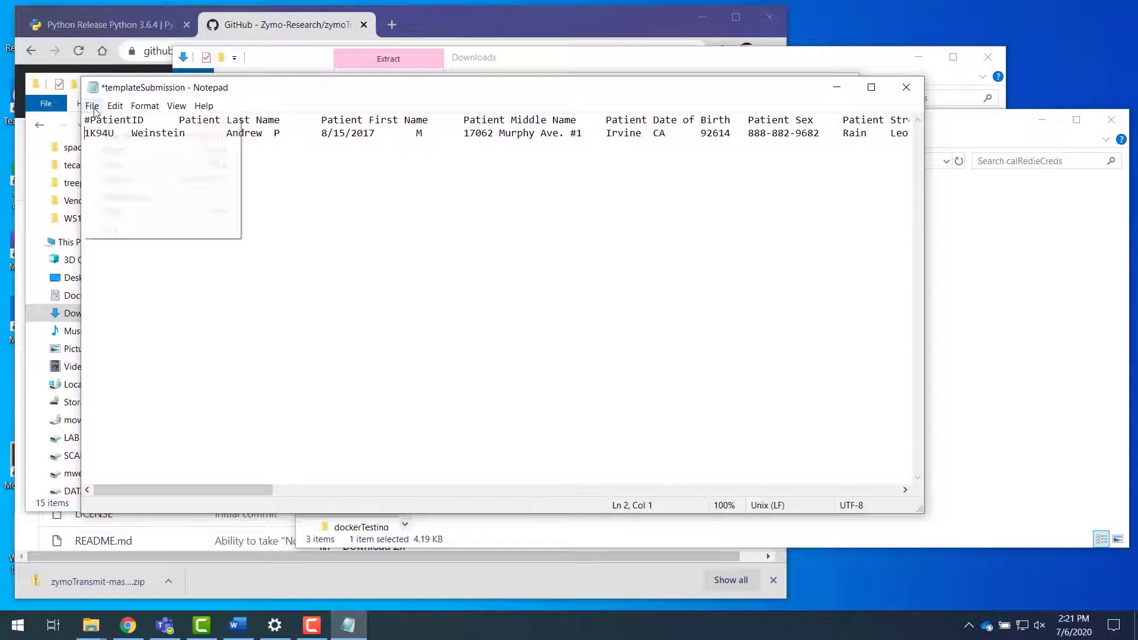
{"action": "left_click", "coordinate": [118, 164]}
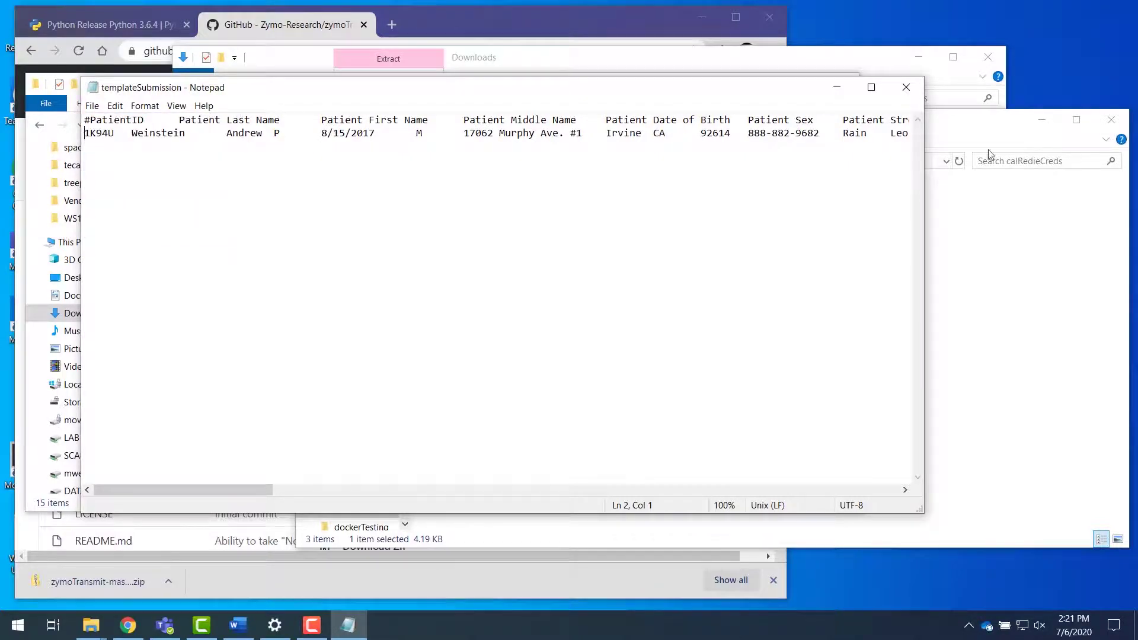
{"action": "left_click", "coordinate": [906, 87]}
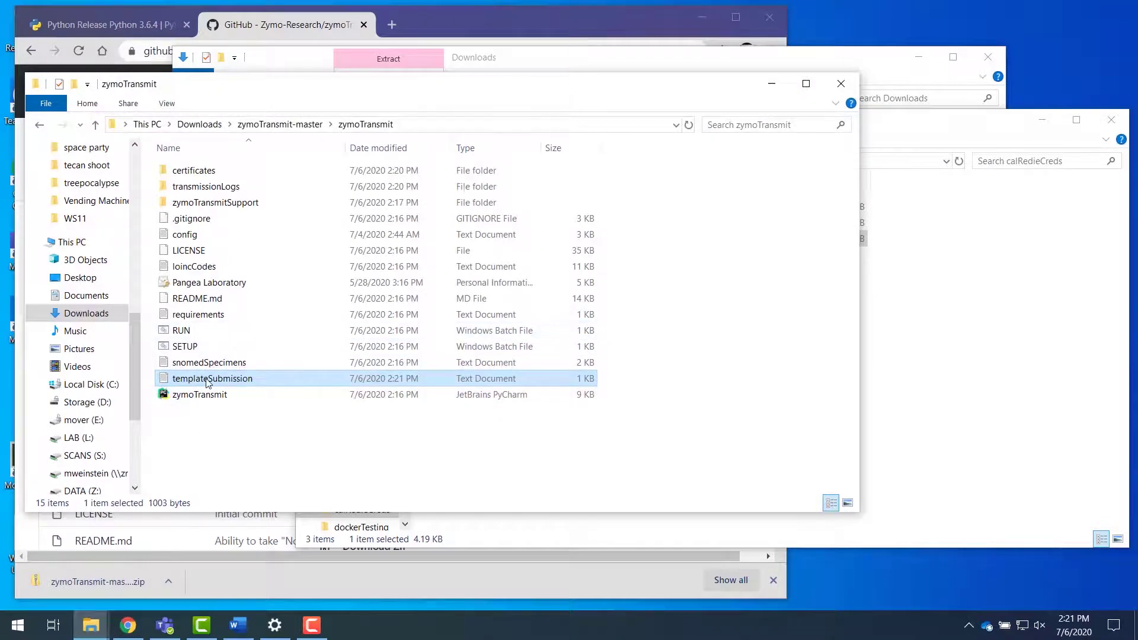
Run zymoTransmit with the templateSubmission file, get CalREDIE's ACK, and quit the console
{"action": "double_click", "coordinate": [184, 330]}
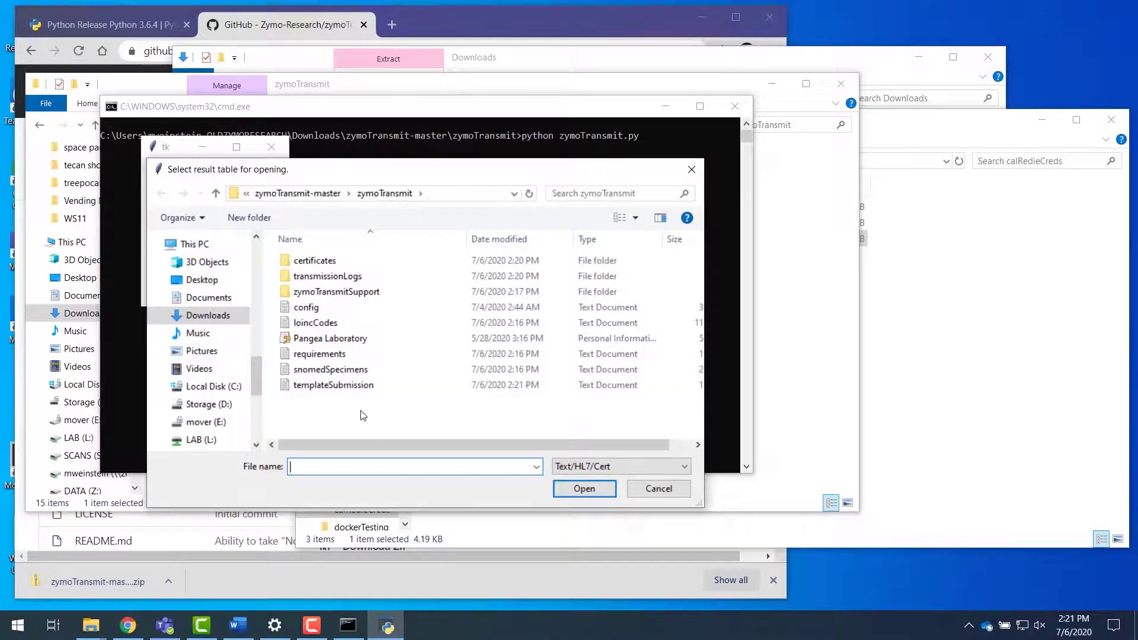
{"action": "left_click", "coordinate": [351, 387]}
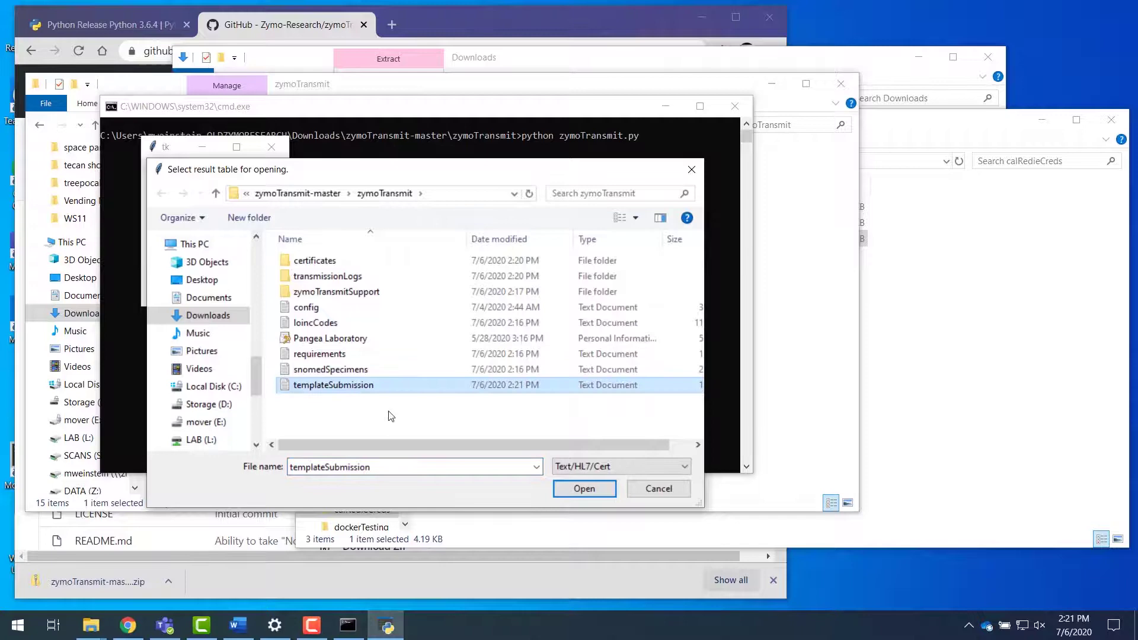
{"action": "left_click", "coordinate": [595, 491]}
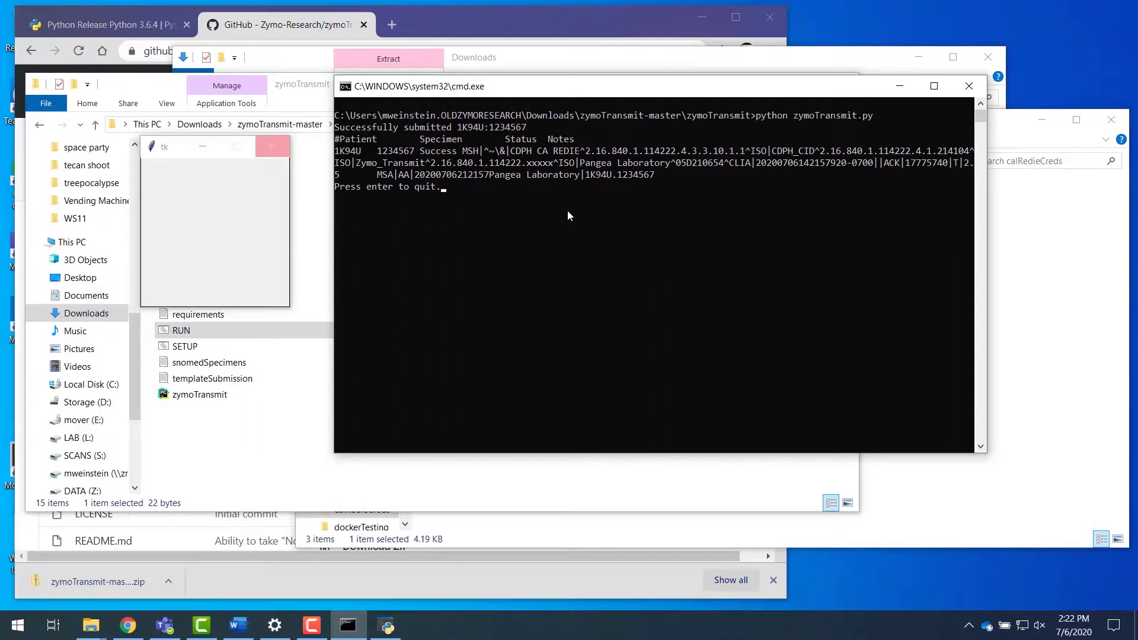
{"action": "key", "text": "Return"}
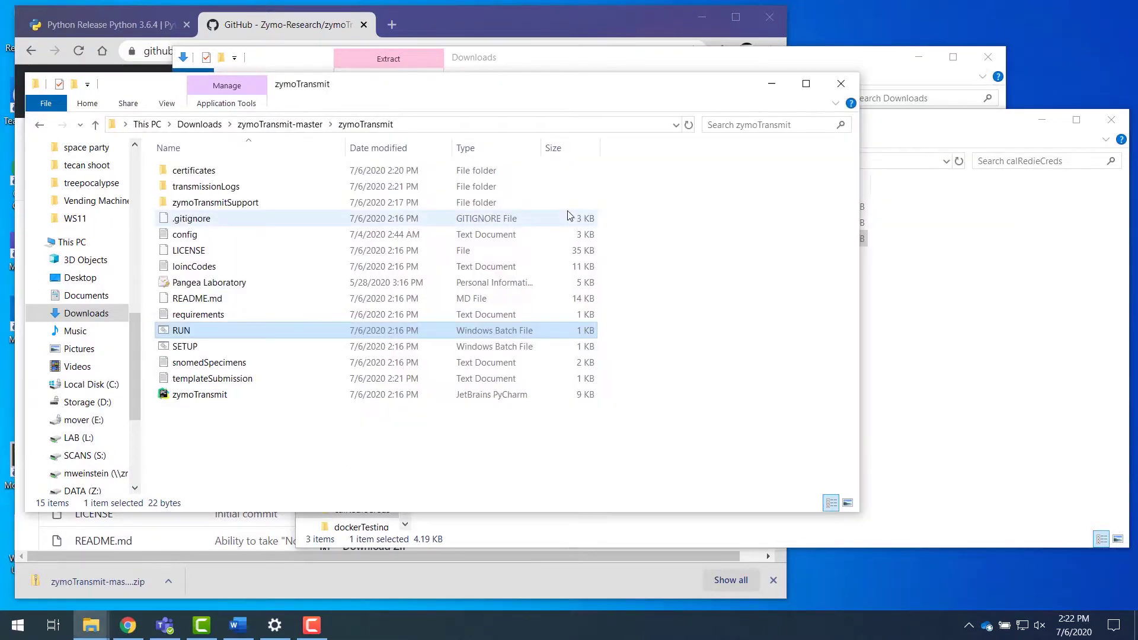